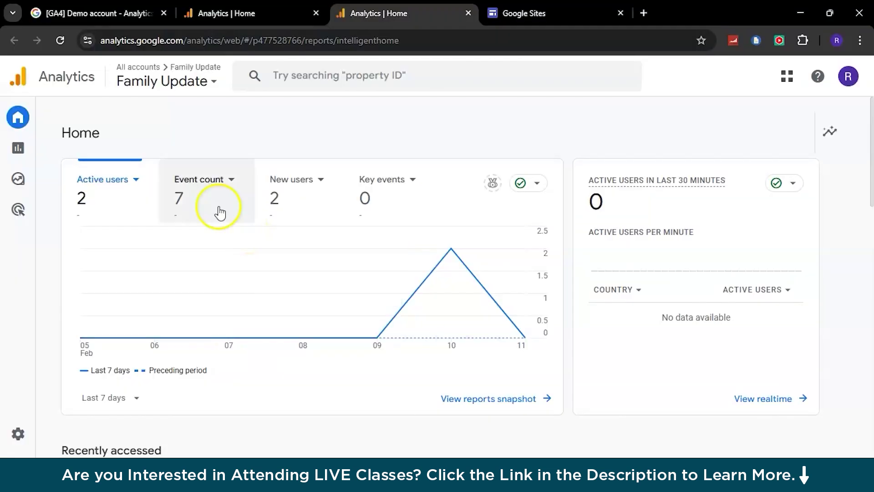
{"action": "left_click", "coordinate": [214, 89]}
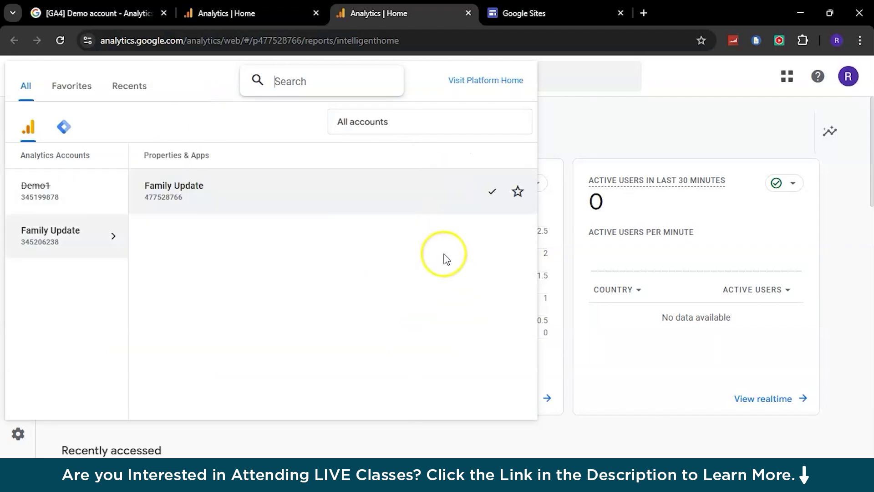
{"action": "left_click", "coordinate": [653, 140]}
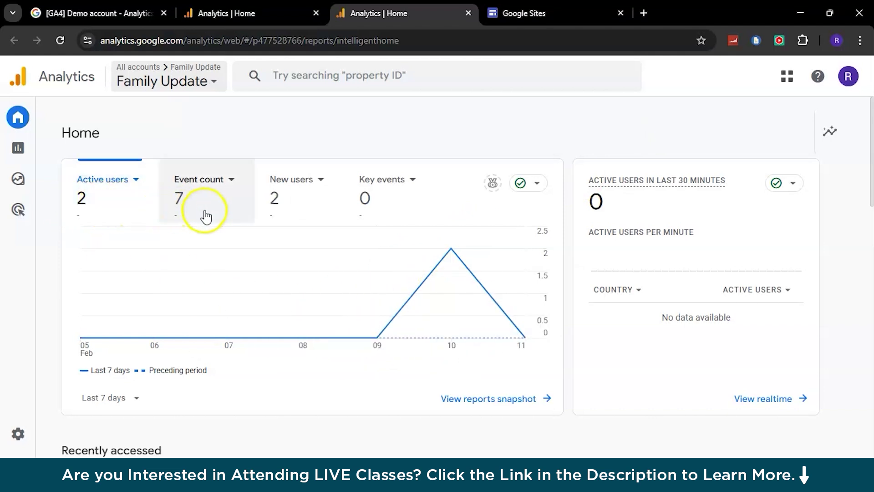
{"action": "scroll", "coordinate": [209, 219], "scroll_direction": "down", "scroll_amount": 8}
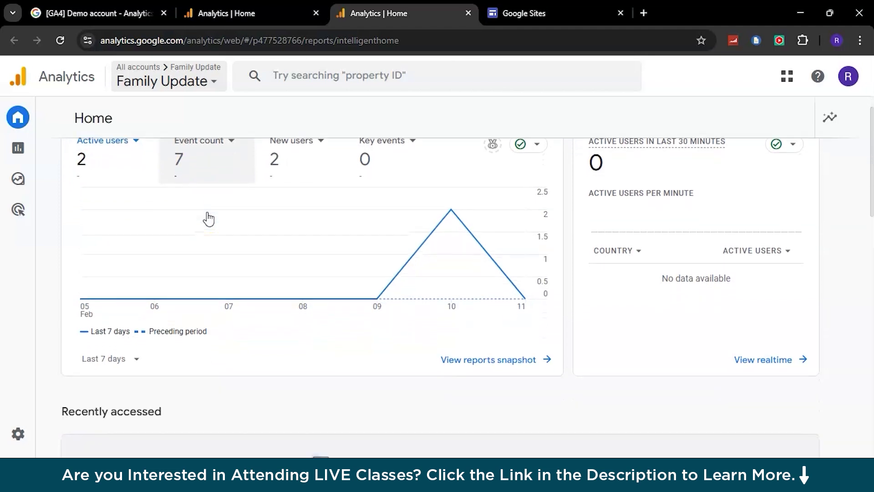
{"action": "scroll", "coordinate": [210, 218], "scroll_direction": "down", "scroll_amount": 1}
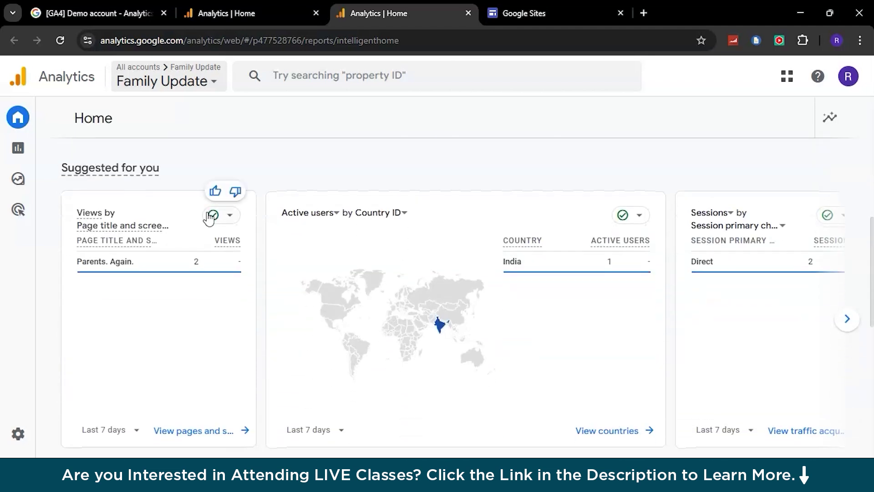
{"action": "mouse_move", "coordinate": [331, 304]}
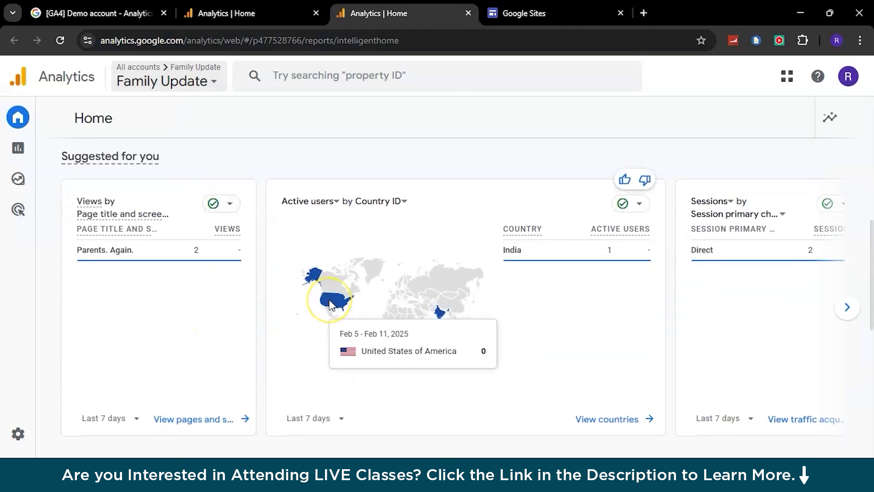
{"action": "scroll", "coordinate": [330, 305], "scroll_direction": "down", "scroll_amount": 1}
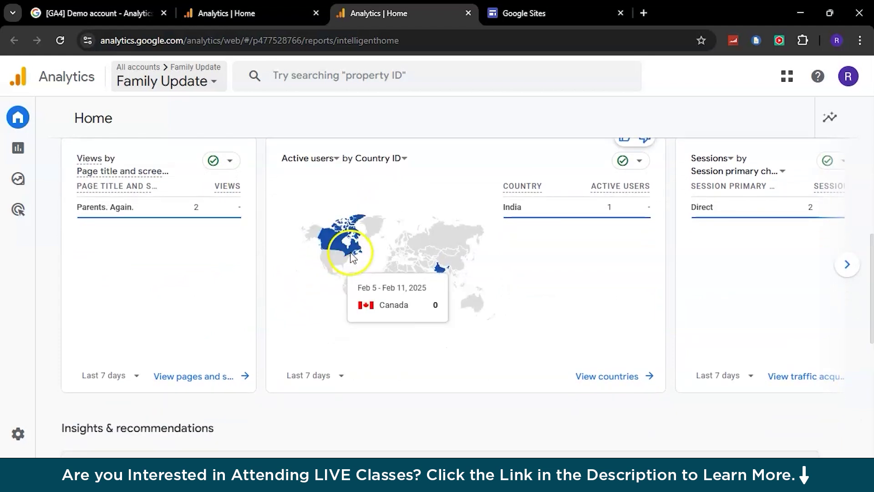
{"action": "scroll", "coordinate": [527, 313], "scroll_direction": "down", "scroll_amount": 6}
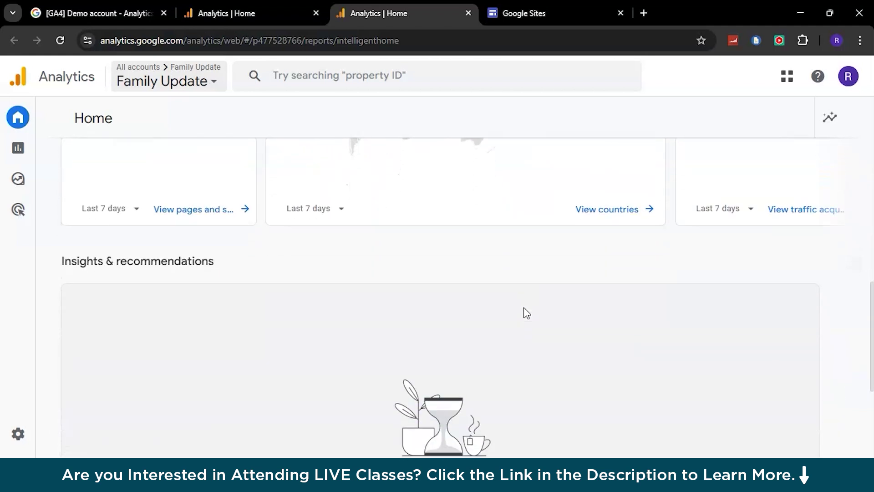
{"action": "scroll", "coordinate": [353, 127], "scroll_direction": "up", "scroll_amount": 10}
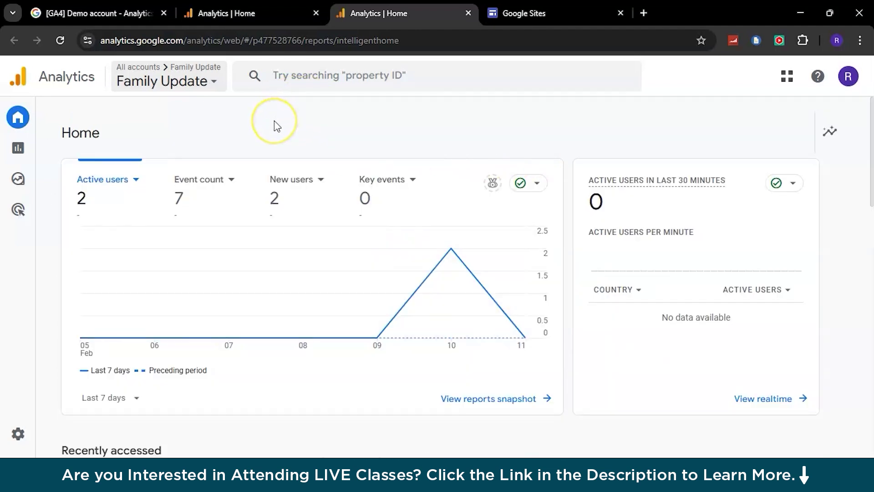
Step: Scroll through the demo account's Home report, check Family Update Home, then go to Google Sites
{"action": "left_click", "coordinate": [219, 13]}
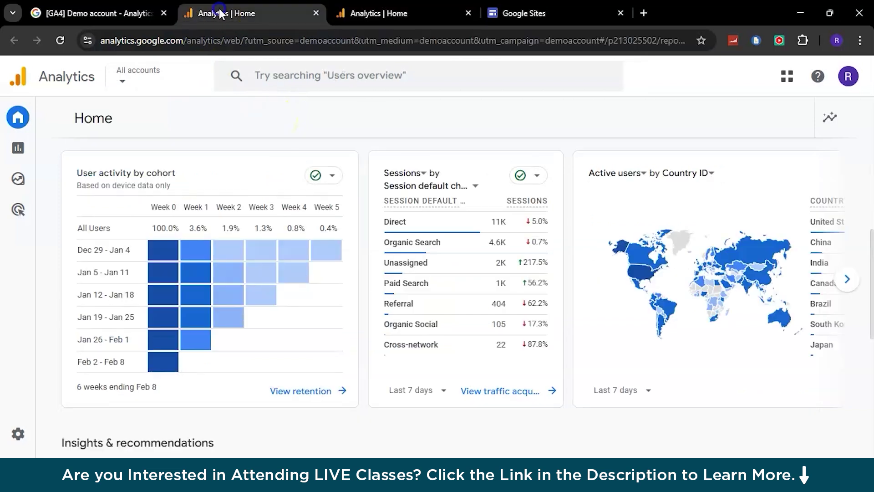
{"action": "scroll", "coordinate": [168, 224], "scroll_direction": "up", "scroll_amount": 10}
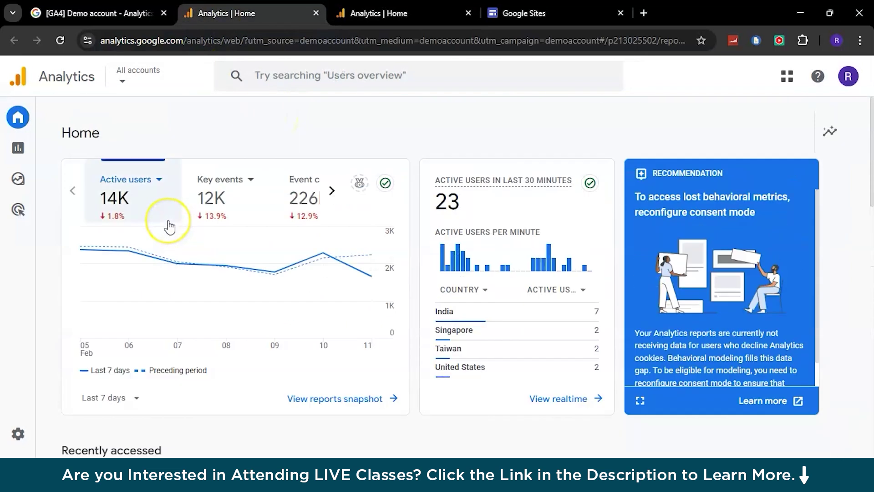
{"action": "mouse_move", "coordinate": [242, 293]}
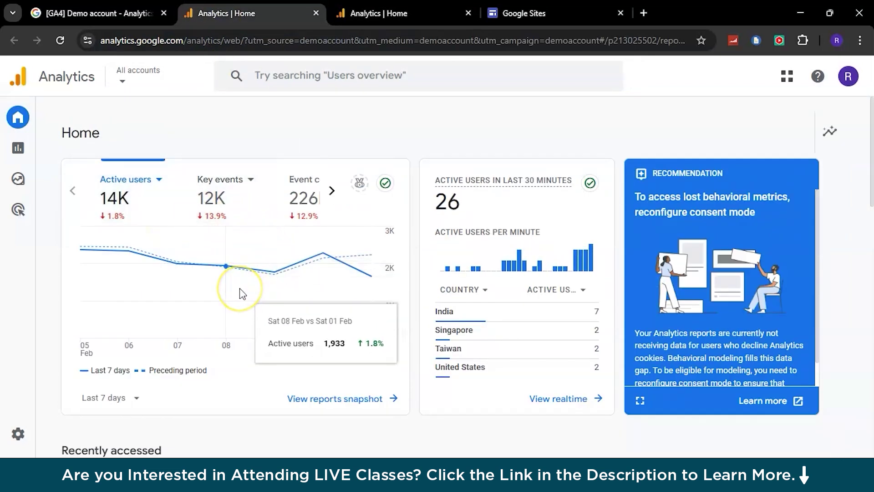
{"action": "scroll", "coordinate": [240, 290], "scroll_direction": "down", "scroll_amount": 5}
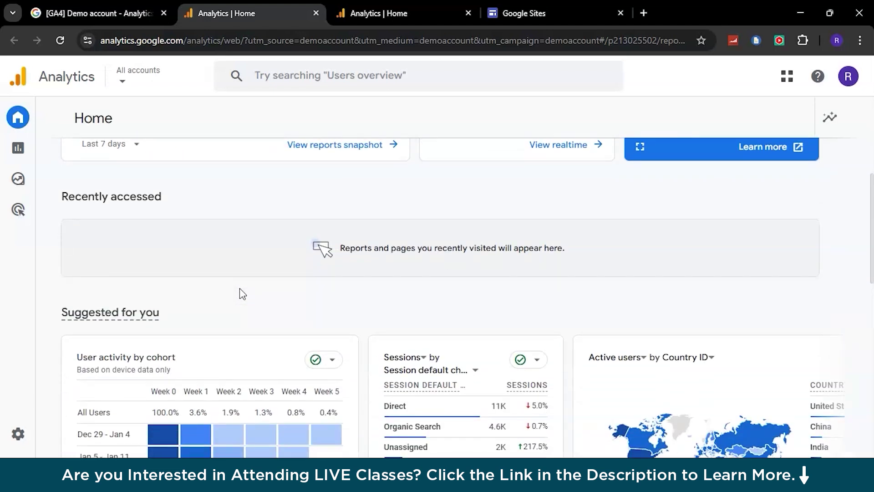
{"action": "scroll", "coordinate": [241, 294], "scroll_direction": "down", "scroll_amount": 2}
{"action": "left_click", "coordinate": [380, 13]}
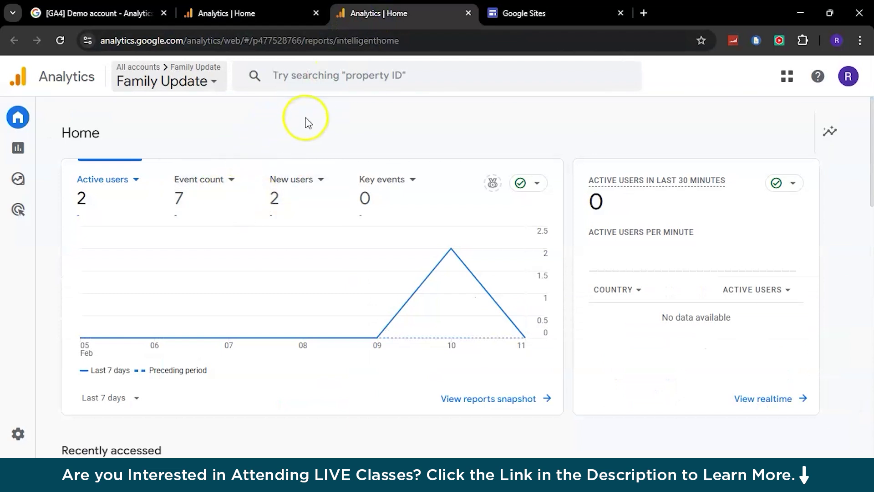
{"action": "left_click", "coordinate": [526, 12]}
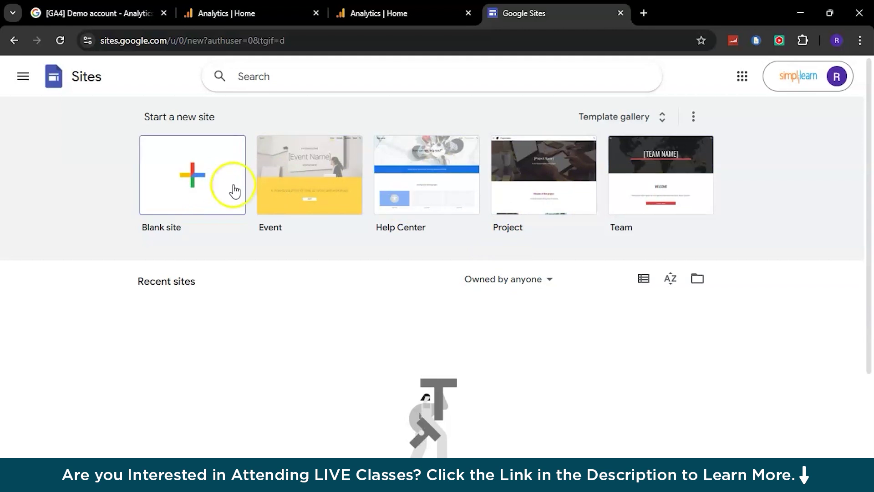
Step: Create a site from the Help Center template and select its 'How can we help you?' heading
{"action": "left_click", "coordinate": [435, 184]}
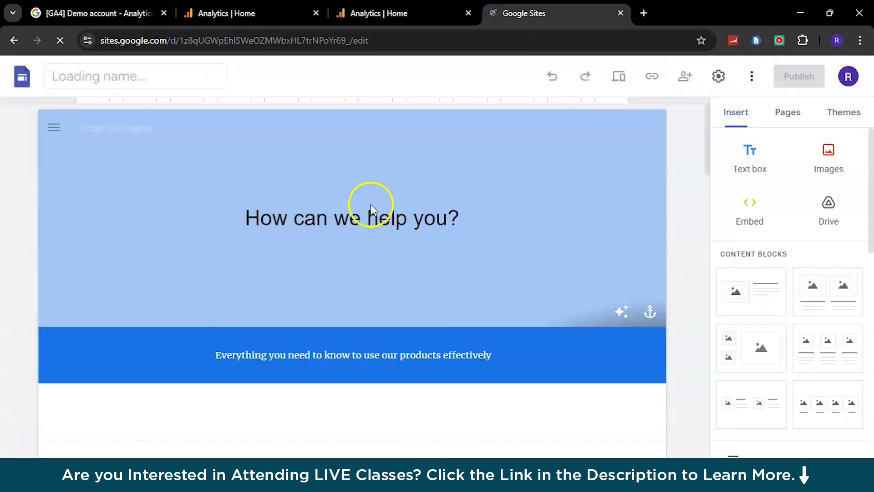
{"action": "left_click", "coordinate": [342, 220]}
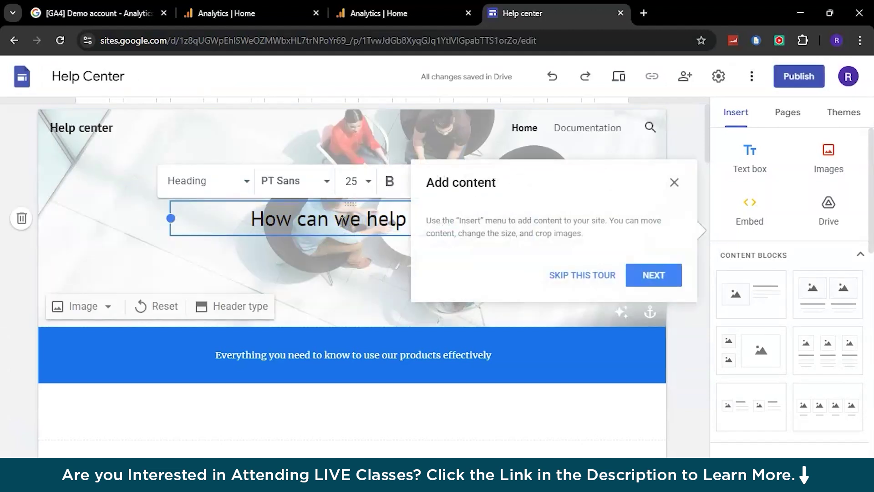
Step: Skip the editor tour and prefix the header heading with 'Demo - Simpli - '
{"action": "left_click", "coordinate": [679, 238]}
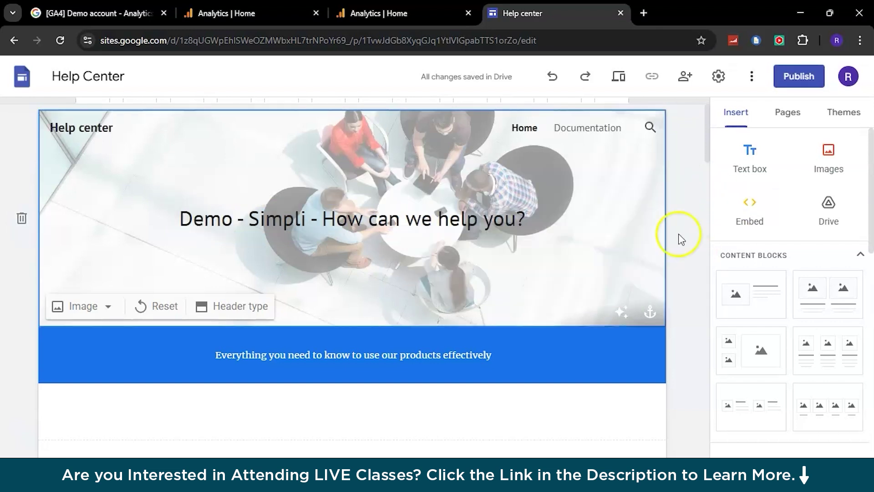
{"action": "left_click", "coordinate": [364, 271]}
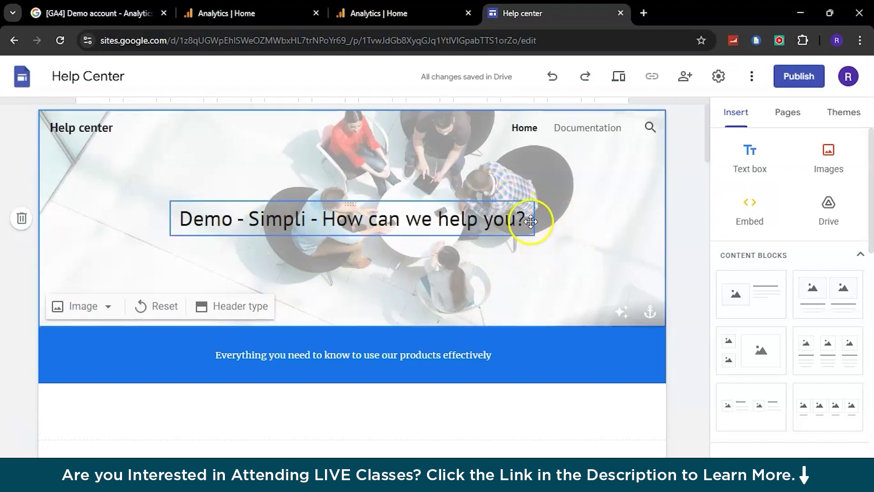
{"action": "left_click", "coordinate": [431, 12]}
{"action": "left_click", "coordinate": [533, 11]}
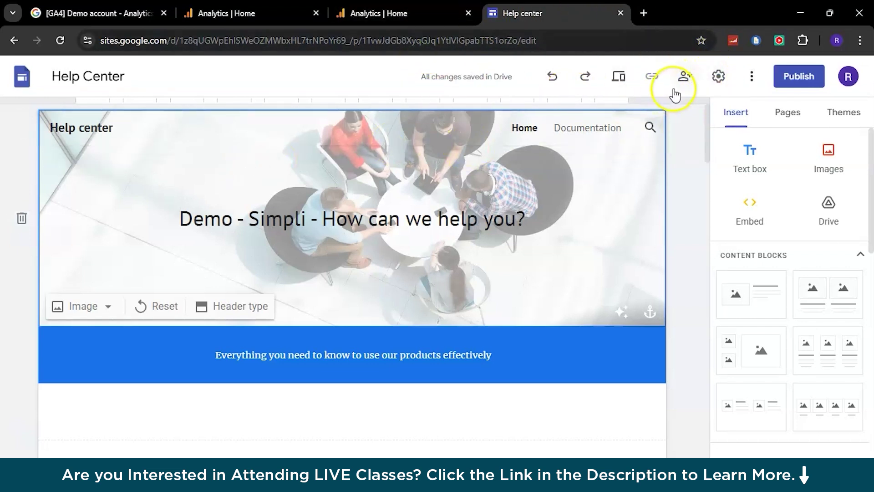
Step: View the site's Analytics settings, then return to the Family Update Analytics Home report
{"action": "left_click", "coordinate": [720, 78]}
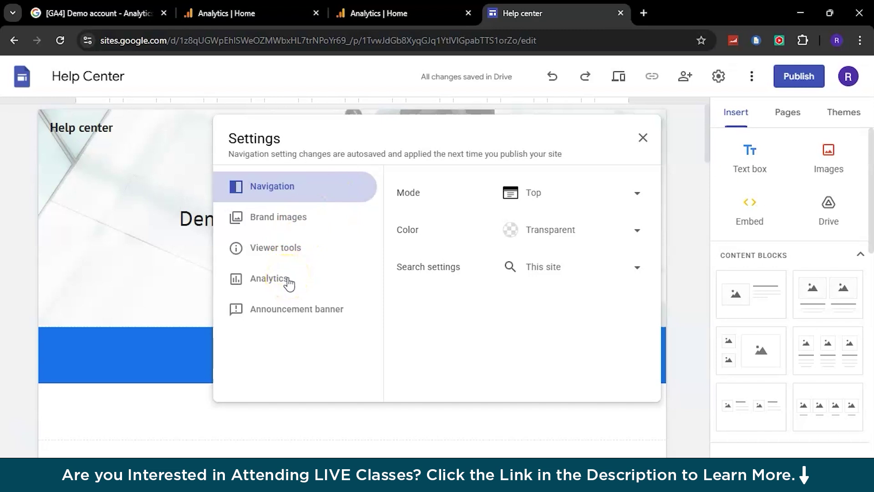
{"action": "left_click", "coordinate": [288, 280]}
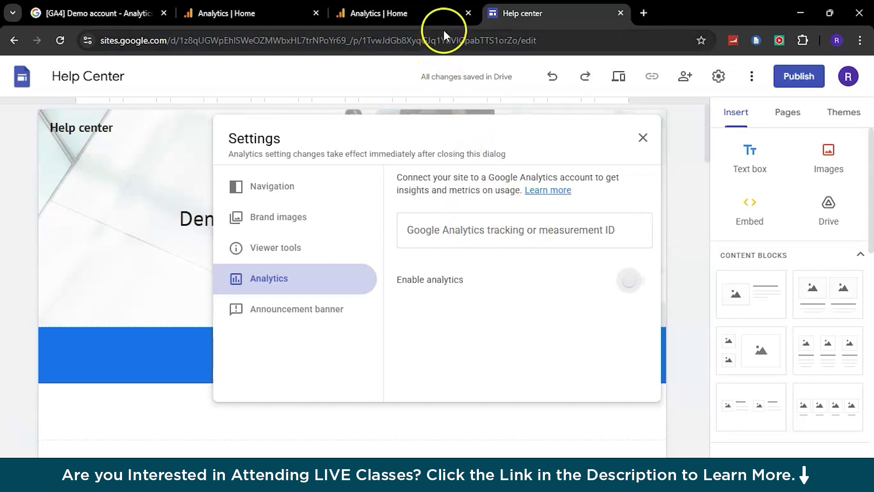
{"action": "left_click", "coordinate": [460, 13]}
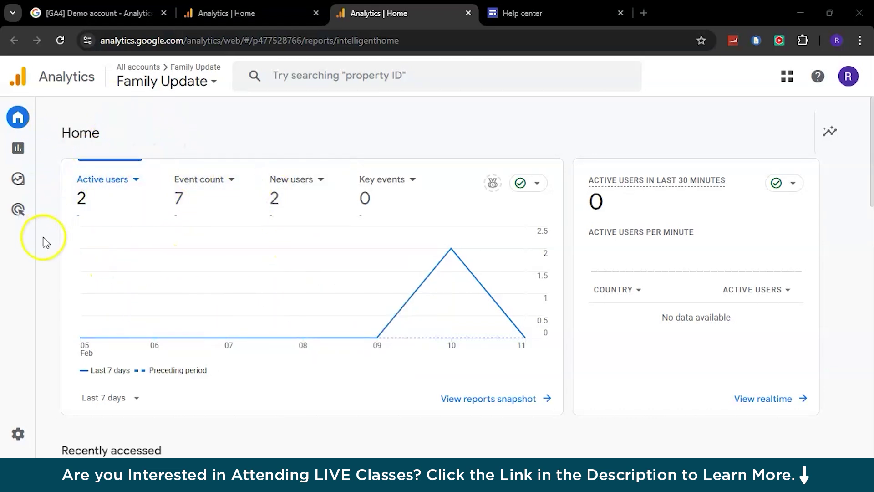
Step: Open the account and property picker, close it unchanged, and return to the Analytics Home report
{"action": "mouse_move", "coordinate": [10, 375]}
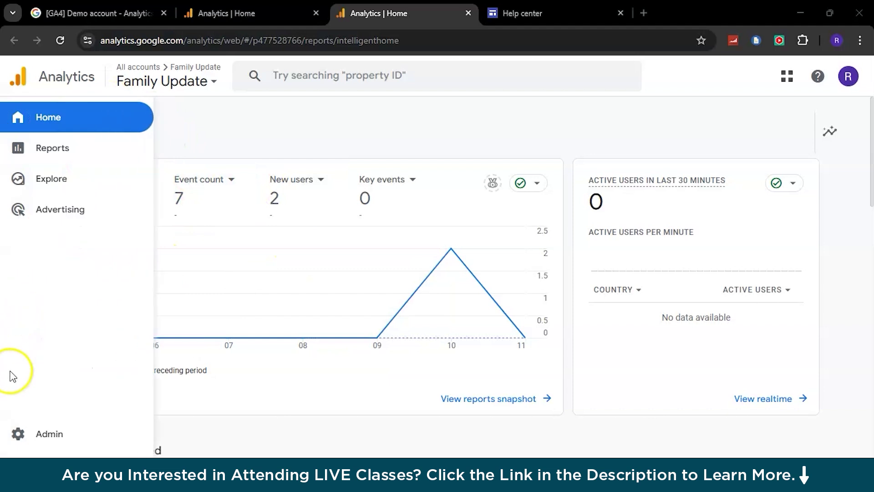
{"action": "left_click", "coordinate": [208, 87]}
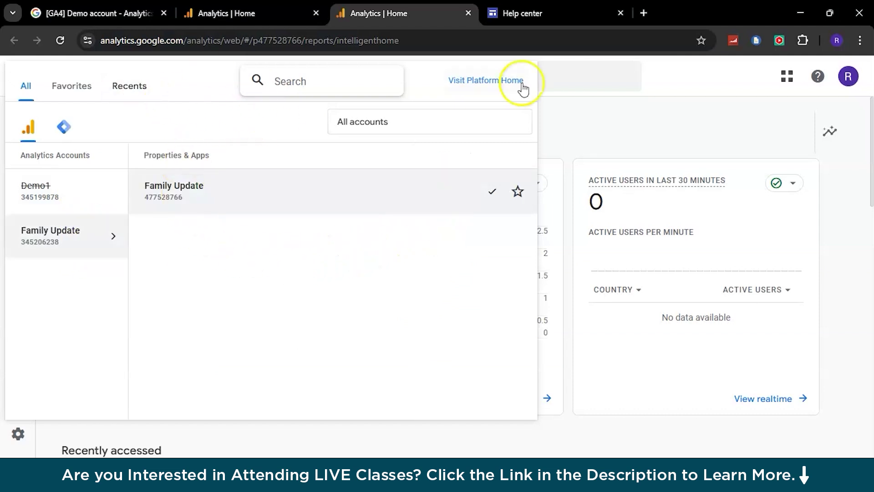
{"action": "left_click", "coordinate": [635, 117]}
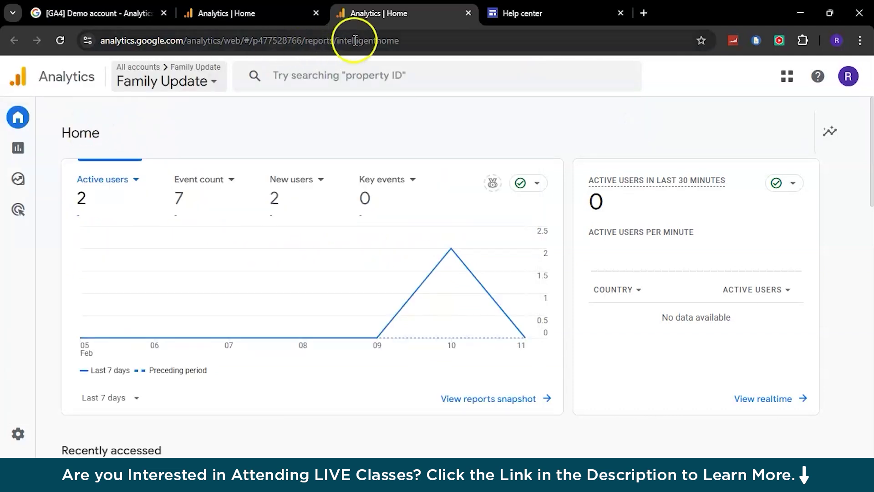
{"action": "left_click", "coordinate": [542, 13]}
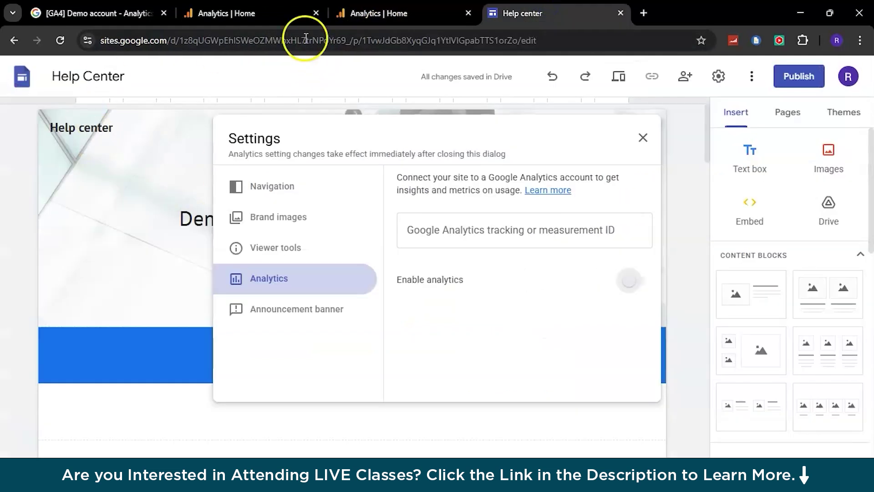
{"action": "left_click", "coordinate": [370, 7]}
Step: In Admin, open the Create menu offering a new account or property
{"action": "mouse_move", "coordinate": [9, 381]}
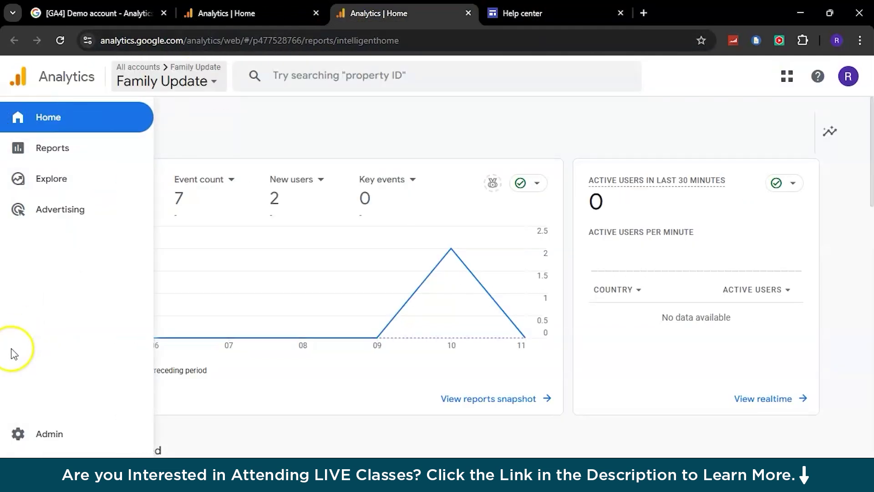
{"action": "left_click", "coordinate": [11, 438]}
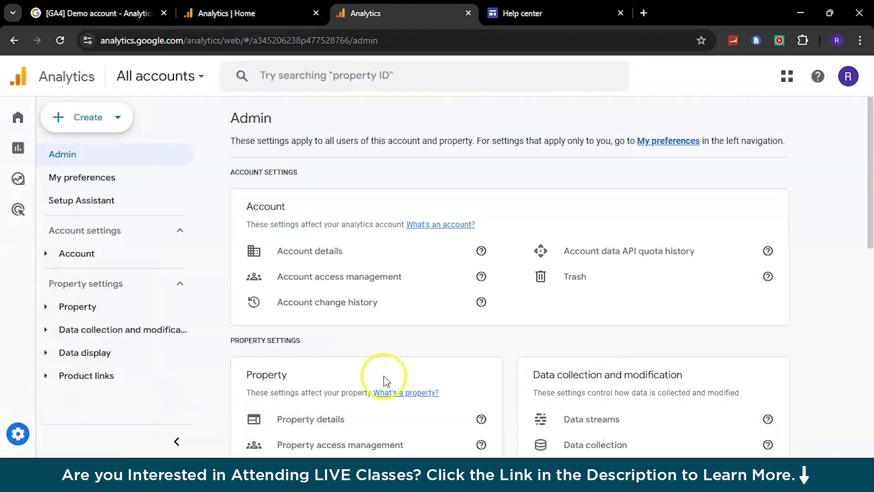
{"action": "scroll", "coordinate": [354, 370], "scroll_direction": "down", "scroll_amount": 1}
{"action": "left_click", "coordinate": [94, 132]}
Step: Start a new account and name it 'help center Simpli'
{"action": "left_click", "coordinate": [92, 150]}
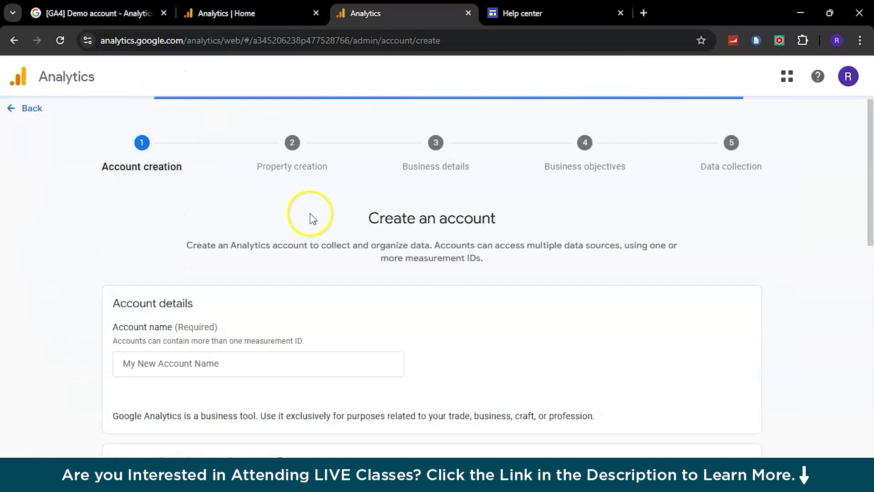
{"action": "left_click", "coordinate": [242, 365]}
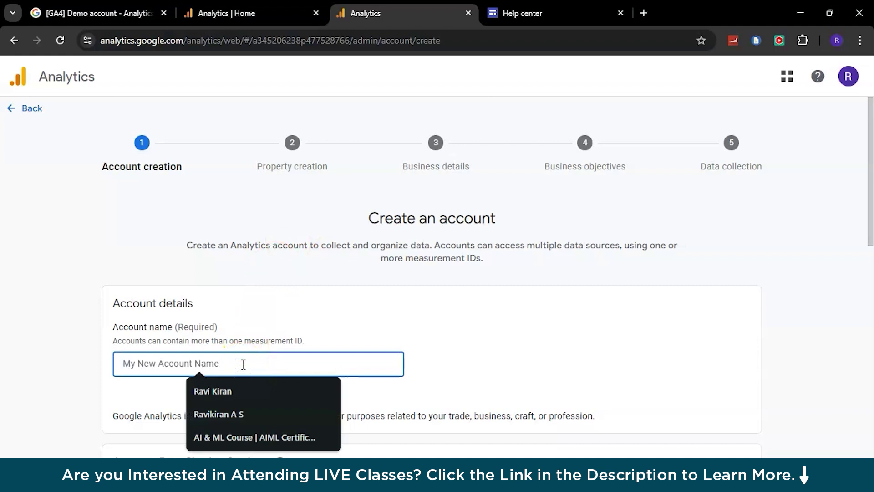
{"action": "left_click", "coordinate": [551, 9]}
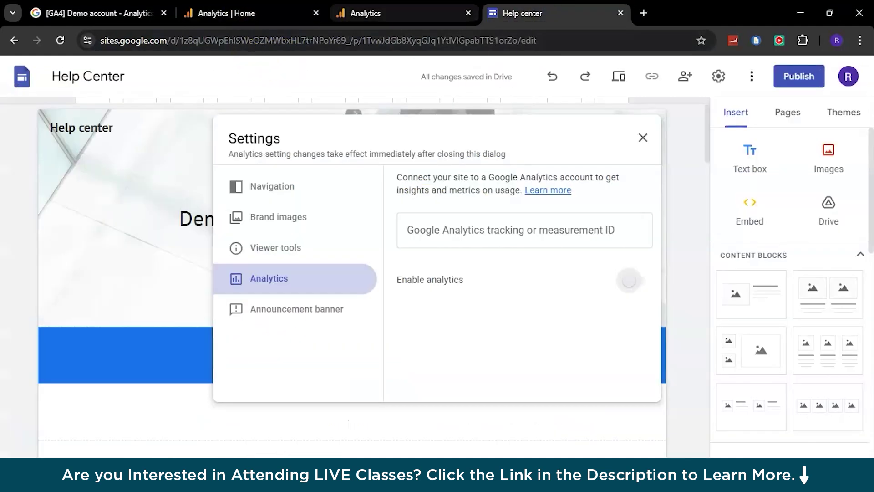
{"action": "left_click", "coordinate": [364, 13]}
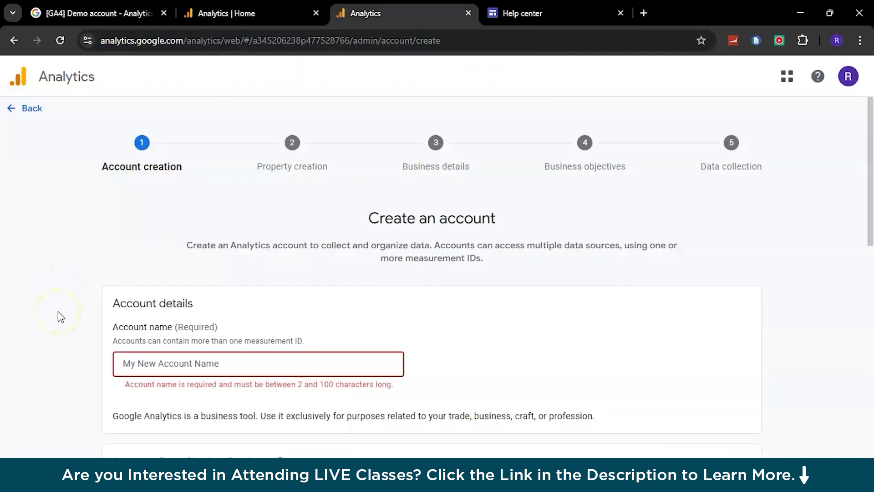
{"action": "type", "text": "help center Simpli"}
Step: Scroll through the Account Data Sharing Settings, leaving the defaults in place
{"action": "scroll", "coordinate": [197, 323], "scroll_direction": "down", "scroll_amount": 2}
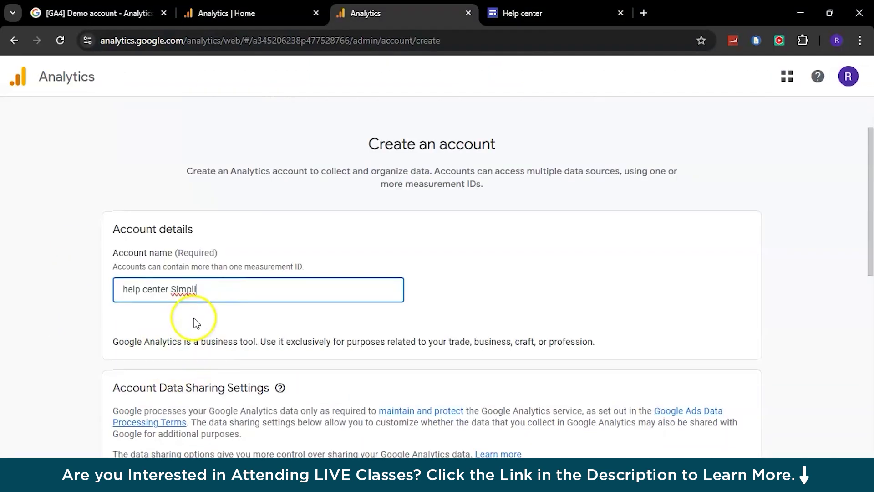
{"action": "scroll", "coordinate": [197, 323], "scroll_direction": "down", "scroll_amount": 4}
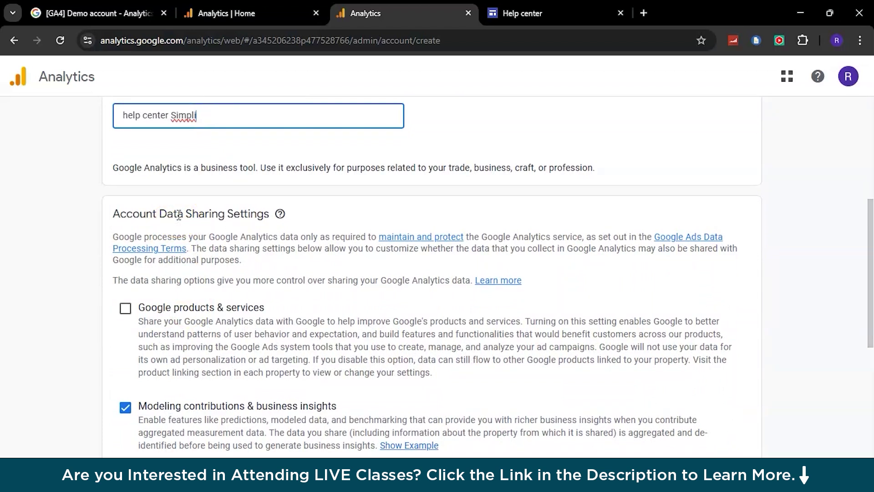
{"action": "scroll", "coordinate": [178, 215], "scroll_direction": "down", "scroll_amount": 1}
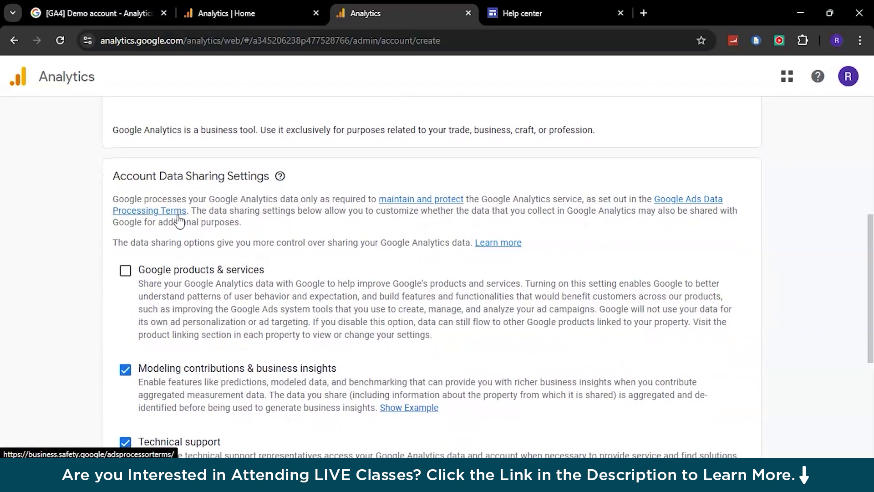
{"action": "scroll", "coordinate": [178, 219], "scroll_direction": "down", "scroll_amount": 2}
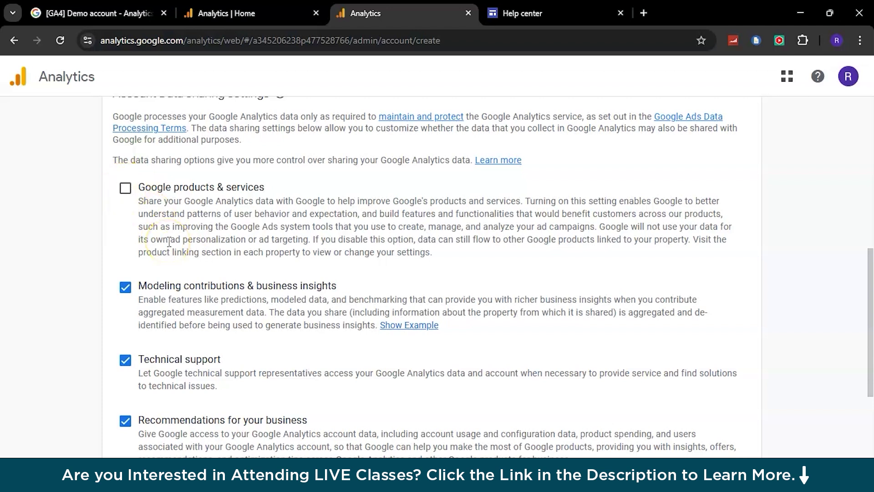
{"action": "scroll", "coordinate": [169, 241], "scroll_direction": "down", "scroll_amount": 4}
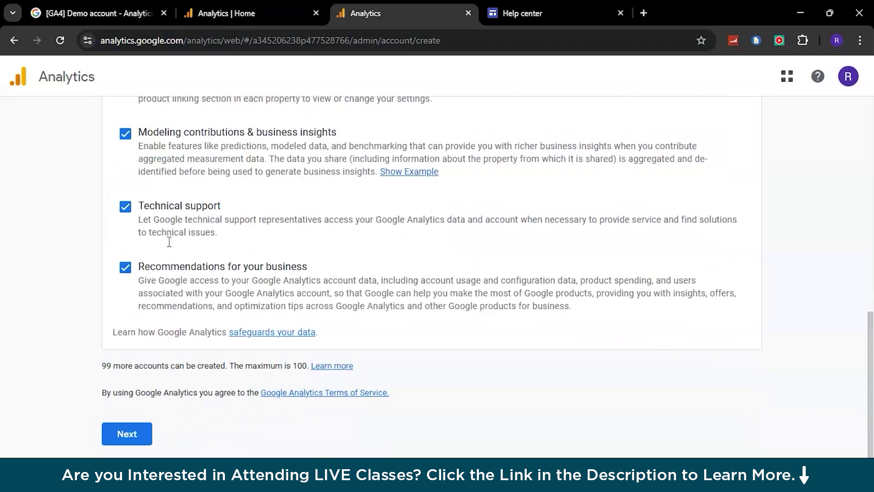
Step: Name the property 'help center Simpli' with United States time and US Dollar, then continue
{"action": "left_click", "coordinate": [127, 435]}
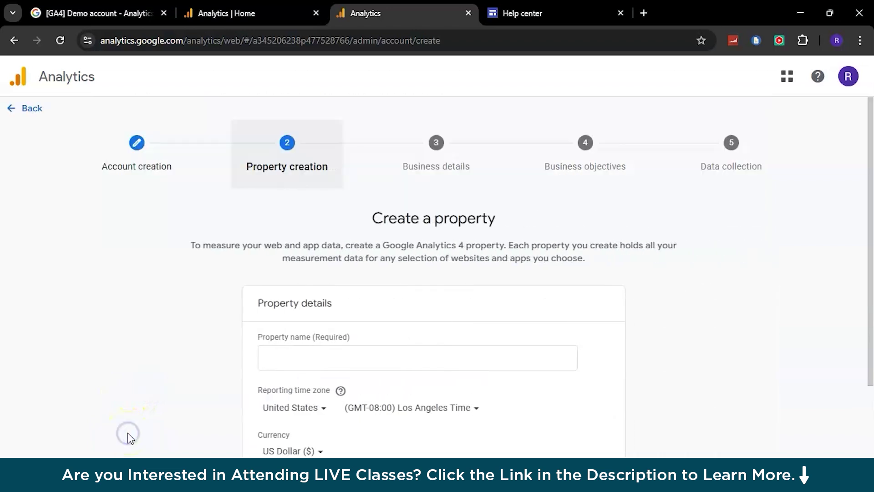
{"action": "scroll", "coordinate": [351, 400], "scroll_direction": "down", "scroll_amount": 1}
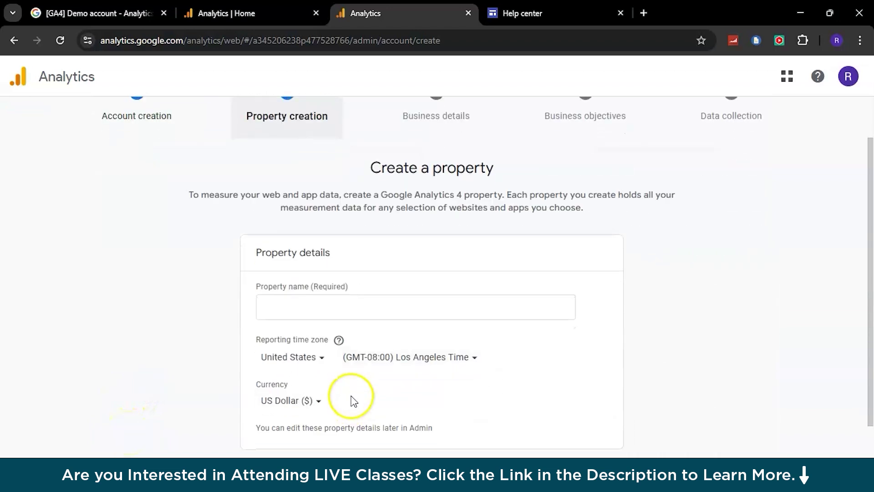
{"action": "left_click", "coordinate": [359, 315]}
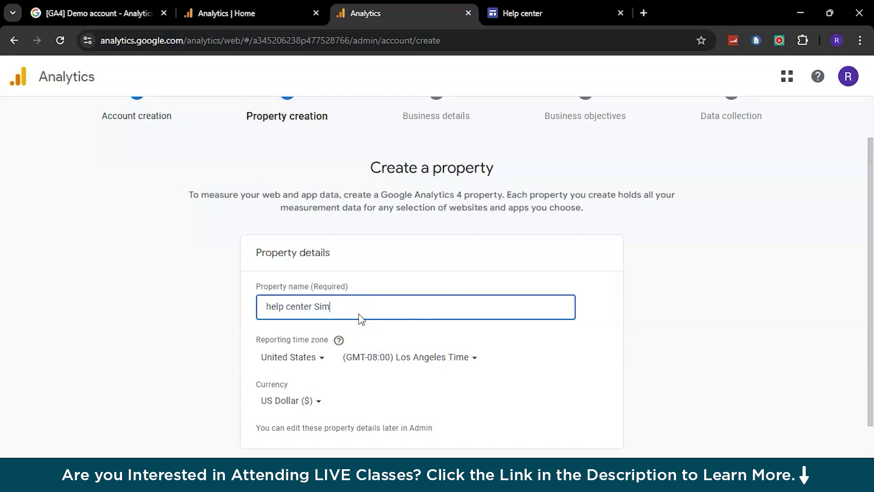
{"action": "left_click", "coordinate": [337, 358]}
{"action": "scroll", "coordinate": [339, 363], "scroll_direction": "down", "scroll_amount": 1}
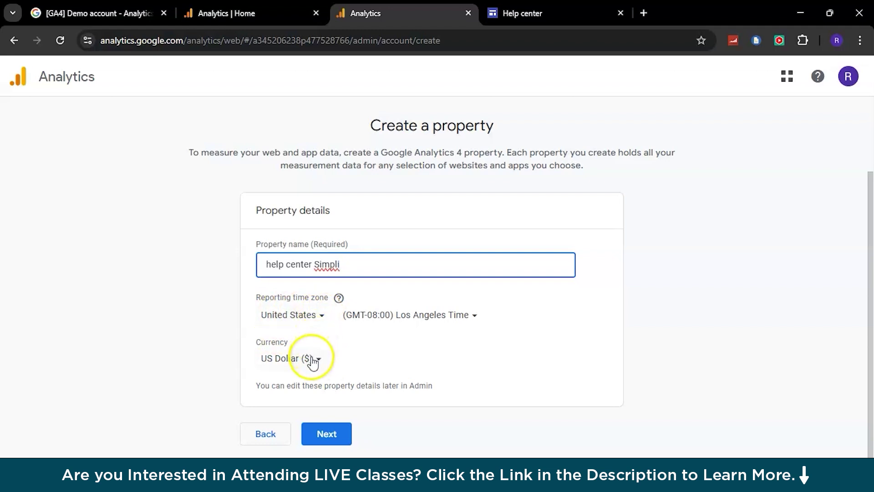
{"action": "left_click", "coordinate": [336, 440]}
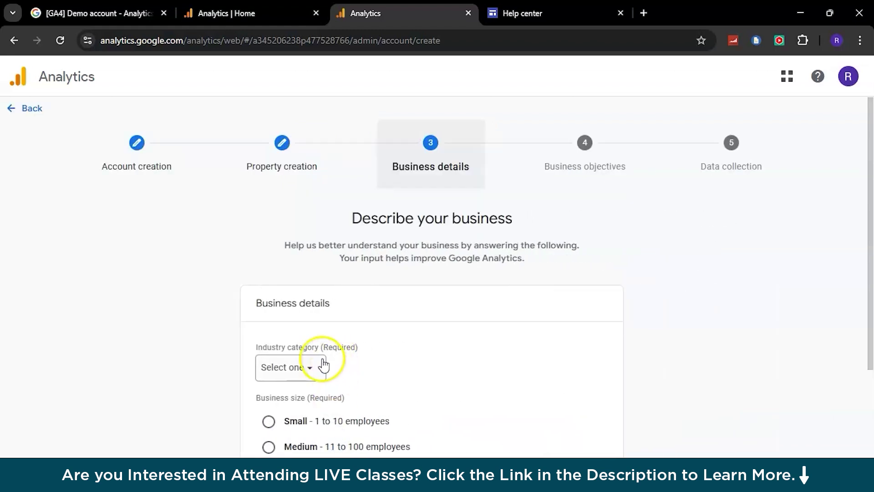
Step: Set the industry category to Other Business Activity and the business size to Small
{"action": "scroll", "coordinate": [325, 358], "scroll_direction": "down", "scroll_amount": 1}
{"action": "left_click", "coordinate": [308, 308]}
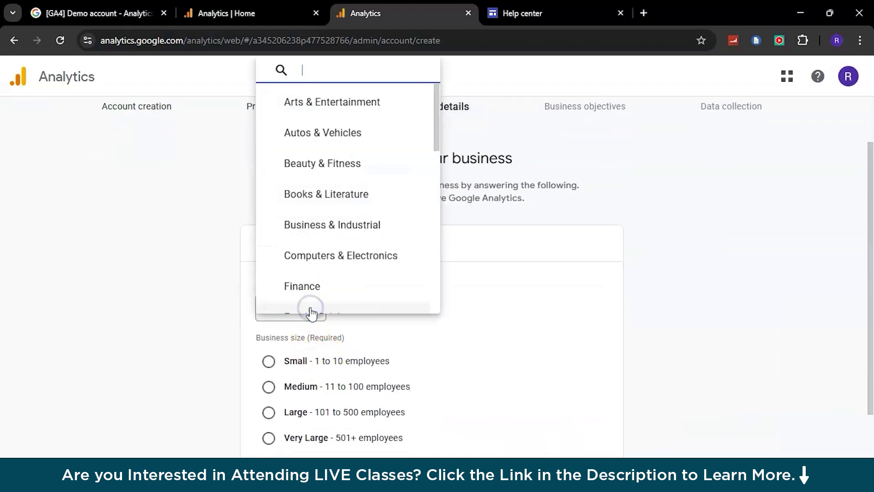
{"action": "scroll", "coordinate": [324, 285], "scroll_direction": "down", "scroll_amount": 4}
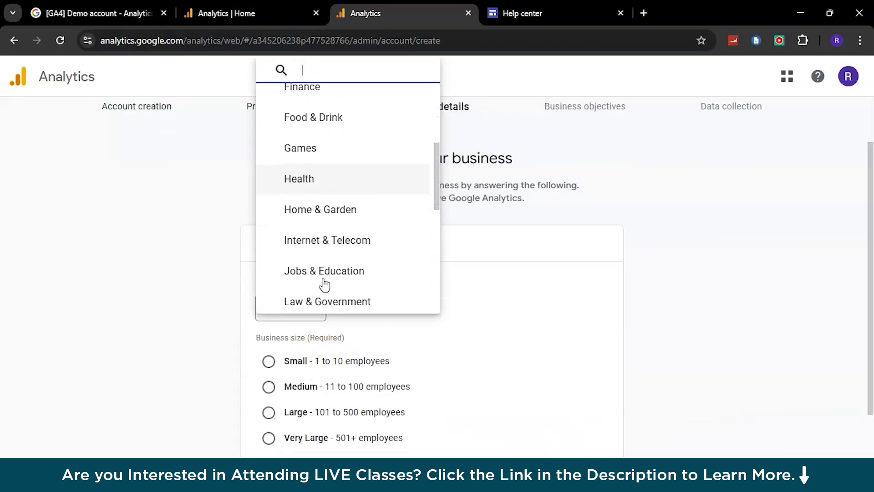
{"action": "scroll", "coordinate": [324, 285], "scroll_direction": "up", "scroll_amount": 3}
{"action": "scroll", "coordinate": [324, 284], "scroll_direction": "down", "scroll_amount": 5}
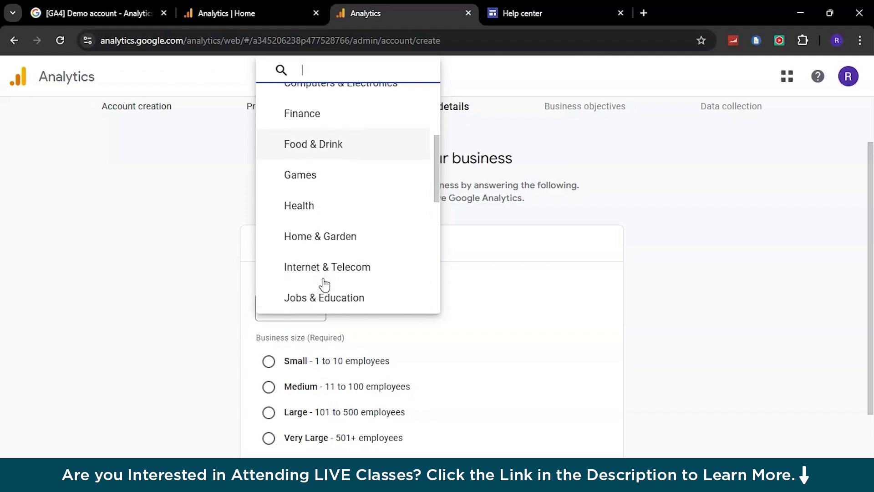
{"action": "scroll", "coordinate": [324, 284], "scroll_direction": "down", "scroll_amount": 2}
{"action": "scroll", "coordinate": [301, 152], "scroll_direction": "up", "scroll_amount": 1}
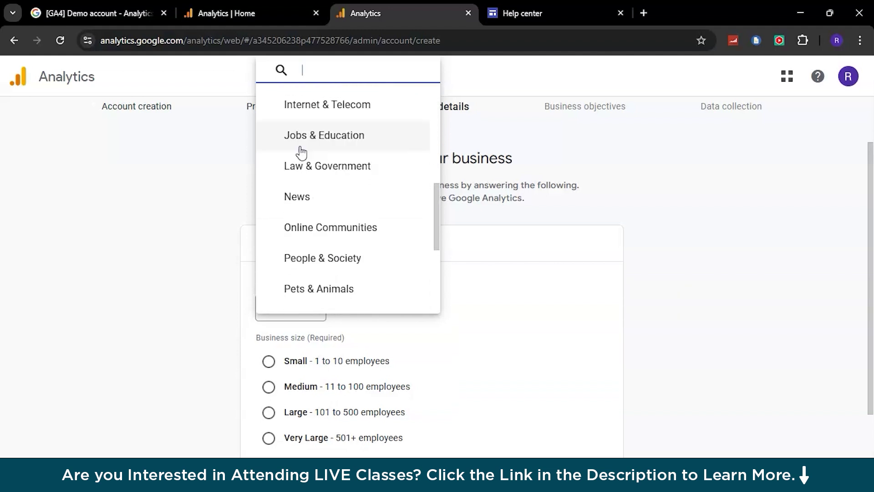
{"action": "scroll", "coordinate": [302, 152], "scroll_direction": "down", "scroll_amount": 3}
{"action": "scroll", "coordinate": [302, 269], "scroll_direction": "down", "scroll_amount": 3}
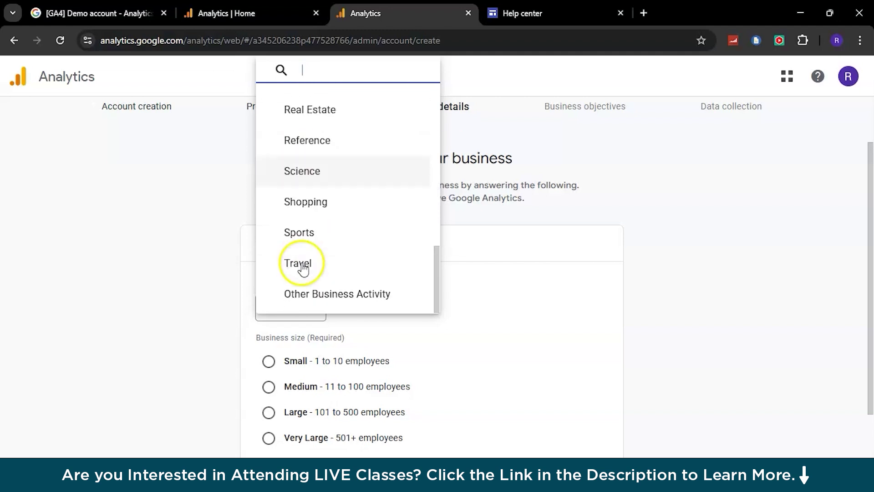
{"action": "left_click", "coordinate": [307, 298]}
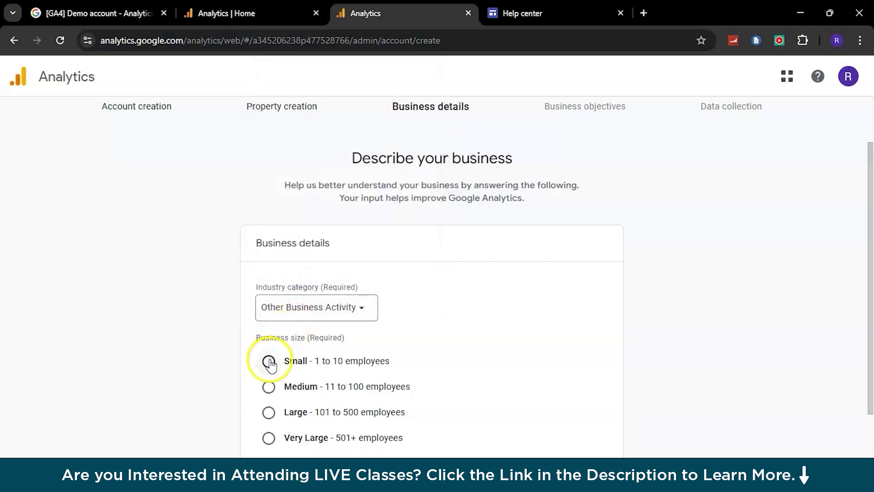
{"action": "scroll", "coordinate": [270, 363], "scroll_direction": "down", "scroll_amount": 1}
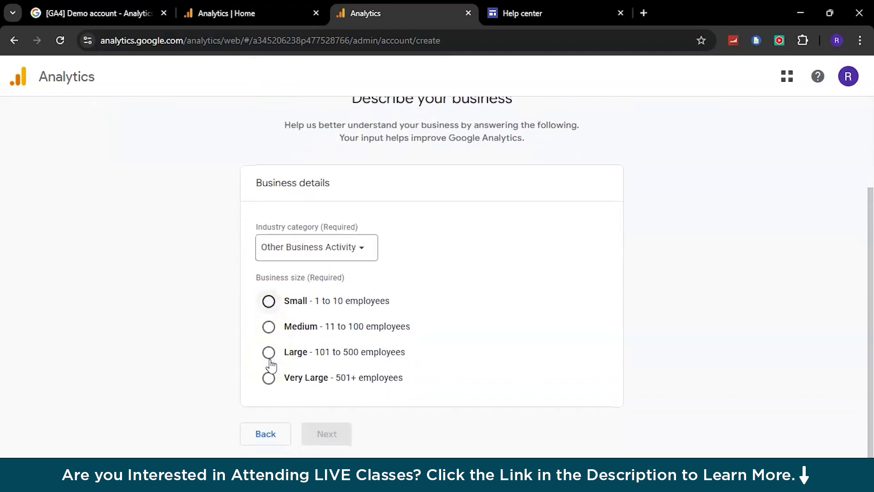
{"action": "left_click", "coordinate": [271, 302]}
Step: Select Generate leads, Drive sales, Understand traffic and View user engagement objectives, then create the account
{"action": "left_click", "coordinate": [328, 430]}
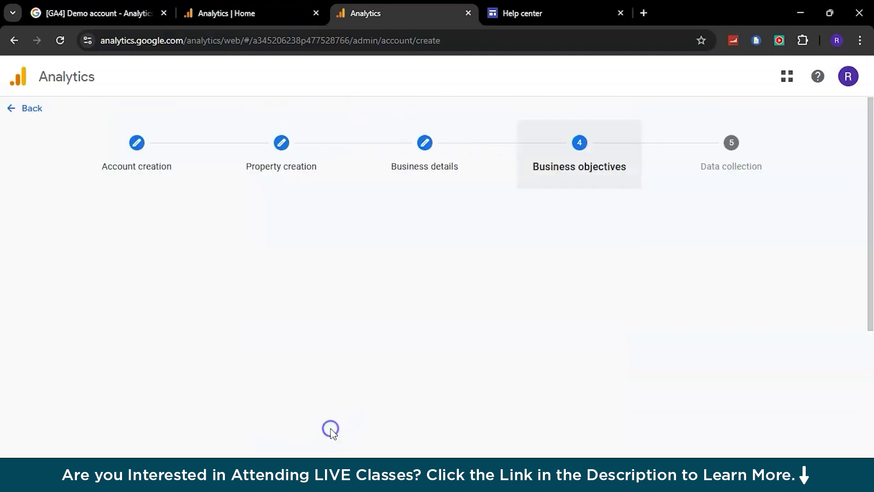
{"action": "scroll", "coordinate": [331, 428], "scroll_direction": "down", "scroll_amount": 2}
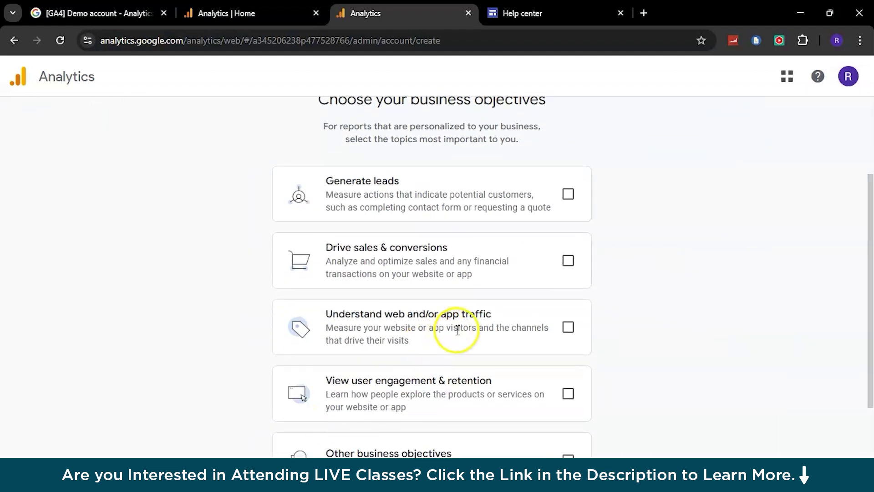
{"action": "scroll", "coordinate": [398, 220], "scroll_direction": "up", "scroll_amount": 1}
{"action": "scroll", "coordinate": [396, 220], "scroll_direction": "down", "scroll_amount": 1}
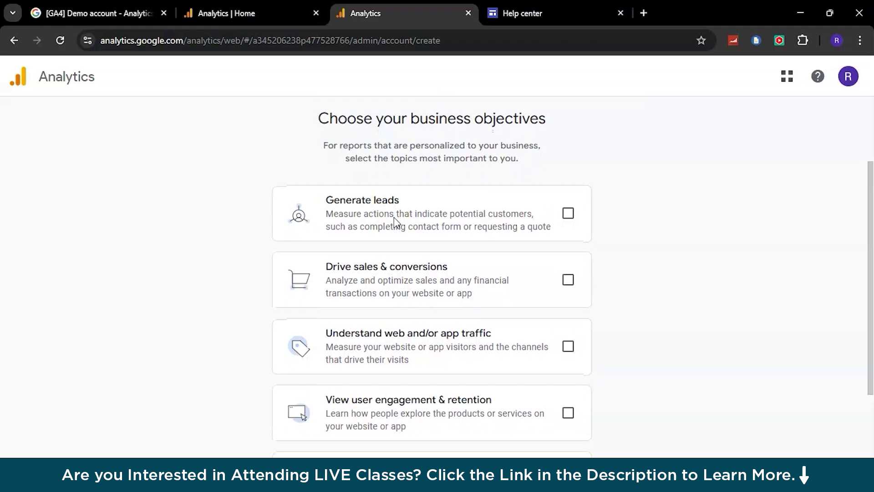
{"action": "left_click", "coordinate": [567, 208]}
{"action": "left_click", "coordinate": [568, 272]}
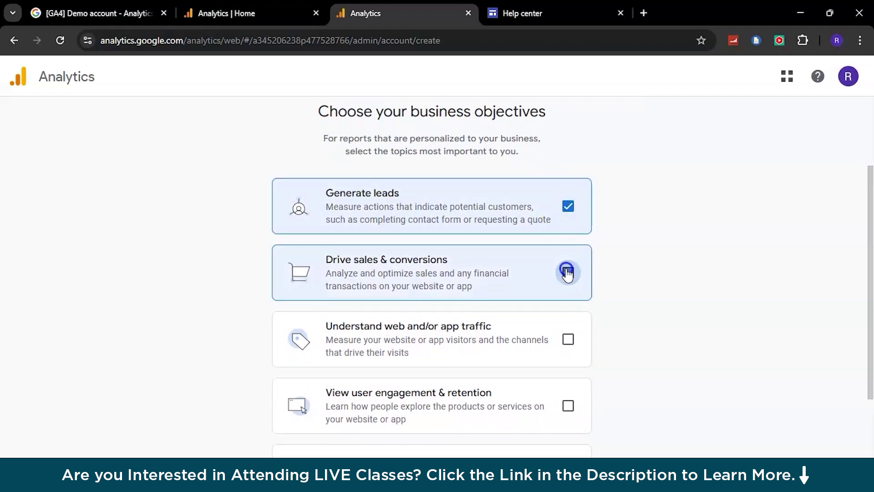
{"action": "left_click", "coordinate": [568, 339]}
{"action": "scroll", "coordinate": [569, 341], "scroll_direction": "down", "scroll_amount": 2}
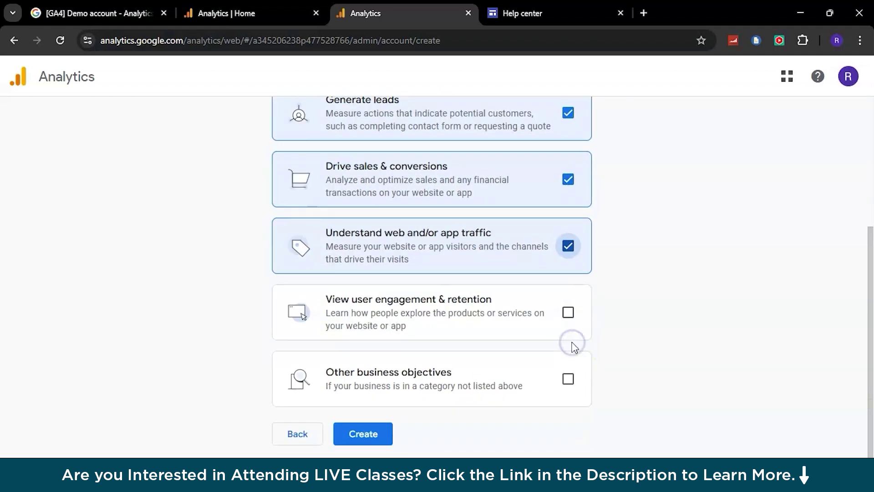
{"action": "left_click", "coordinate": [568, 312]}
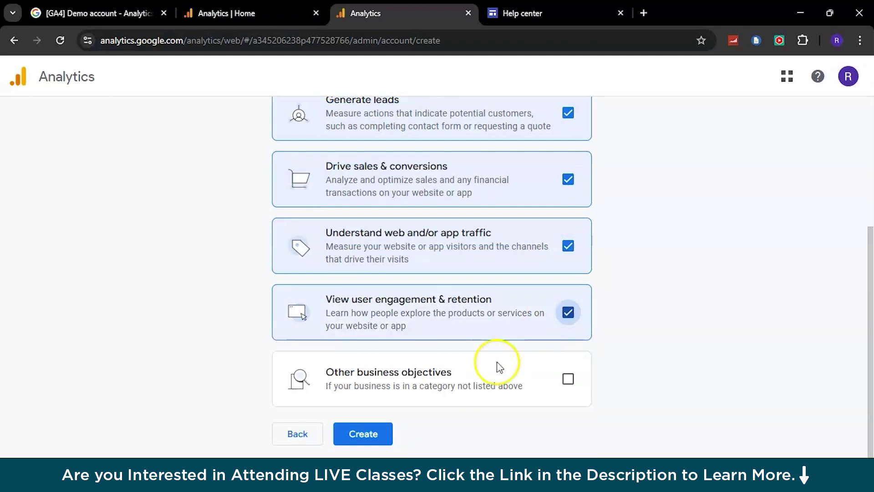
{"action": "left_click", "coordinate": [388, 434]}
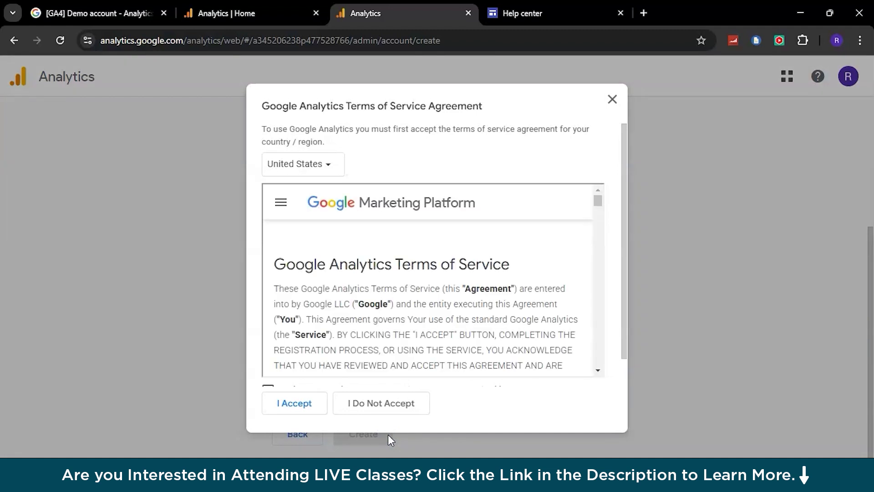
Step: Accept the GDPR Data Processing Terms and the Analytics Terms of Service
{"action": "scroll", "coordinate": [476, 331], "scroll_direction": "down", "scroll_amount": 2}
{"action": "scroll", "coordinate": [608, 306], "scroll_direction": "down", "scroll_amount": 1}
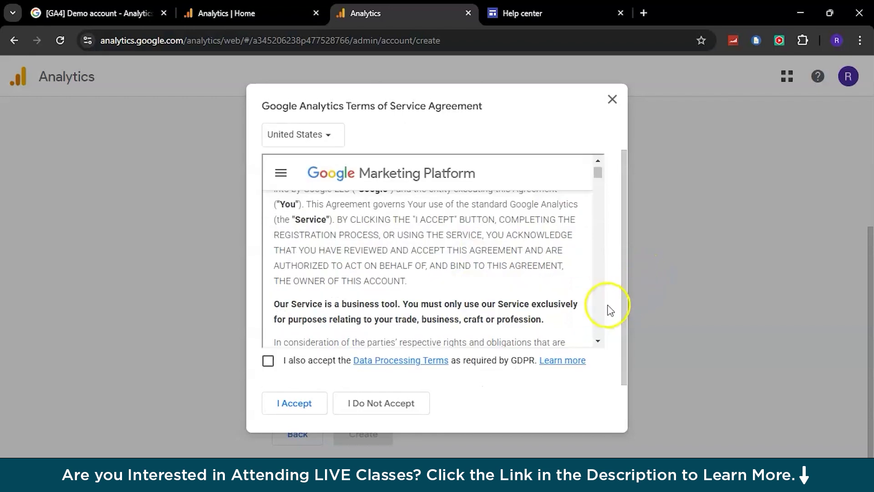
{"action": "left_click", "coordinate": [268, 362]}
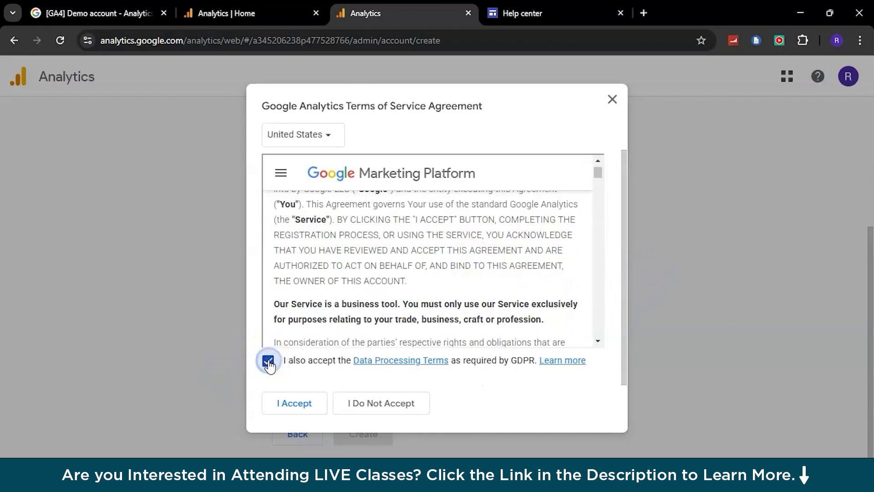
{"action": "left_click", "coordinate": [311, 405]}
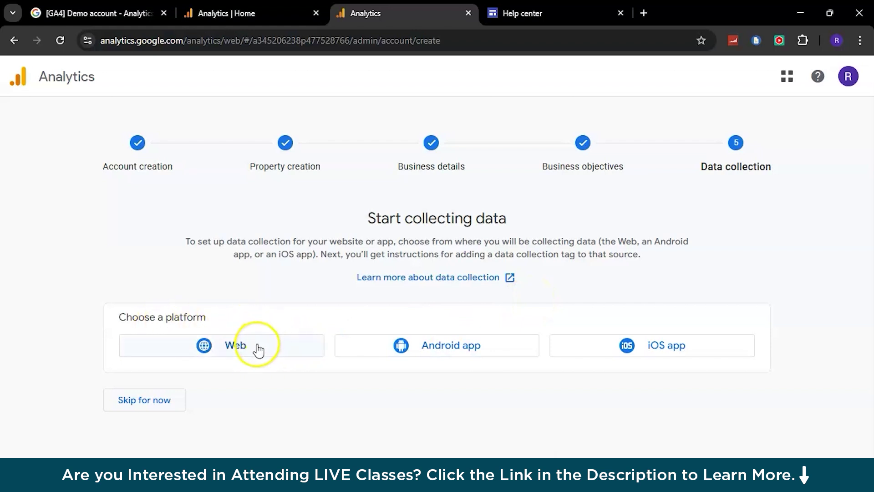
Step: Choose Web as the stream platform, then return to the Help Center site's settings tab
{"action": "left_click", "coordinate": [288, 353]}
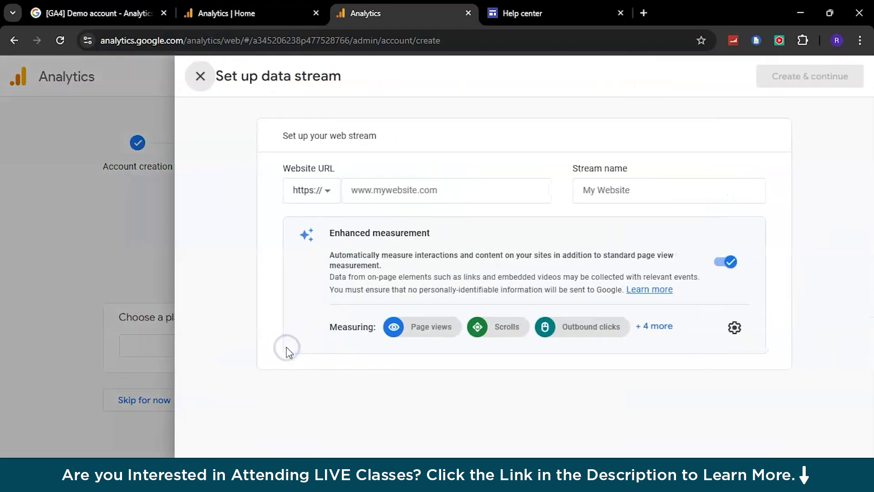
{"action": "left_click", "coordinate": [426, 191]}
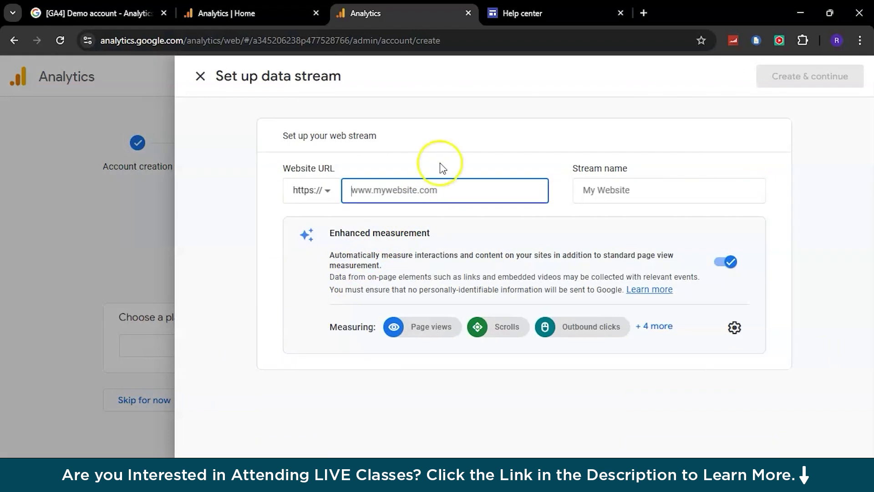
{"action": "left_click", "coordinate": [532, 15]}
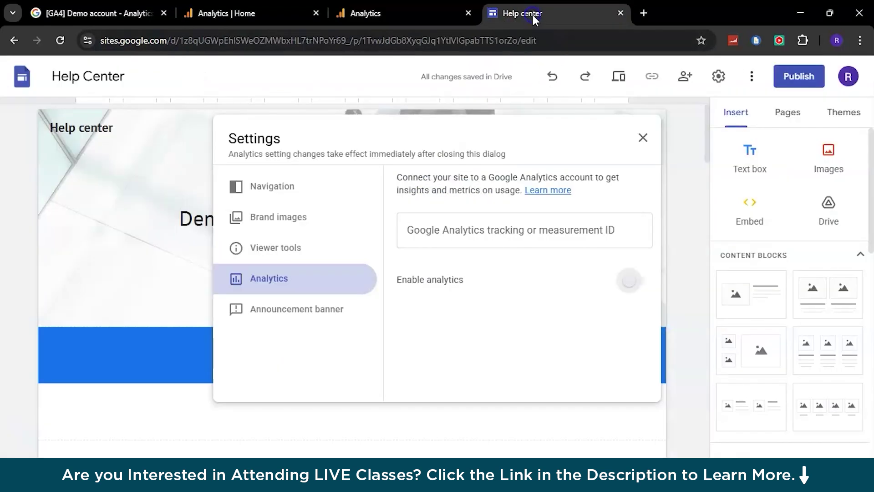
Step: Close the Help Center site's settings panel
{"action": "left_click", "coordinate": [434, 18]}
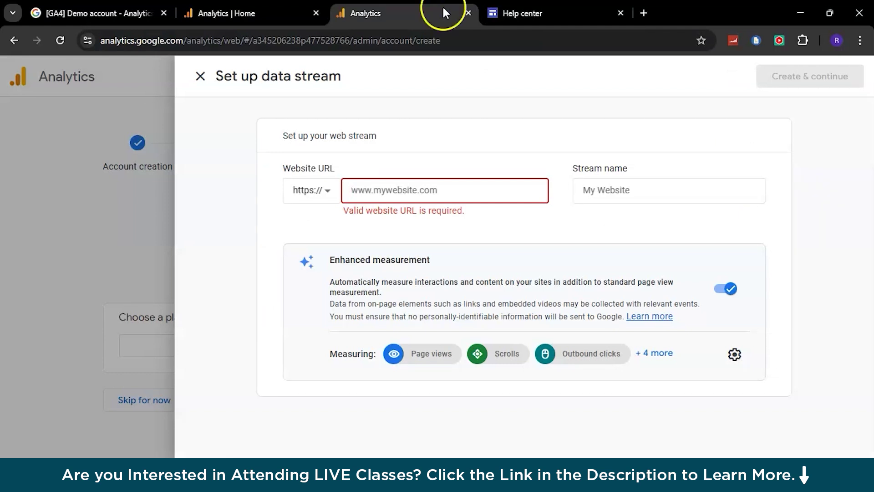
{"action": "left_click", "coordinate": [509, 12]}
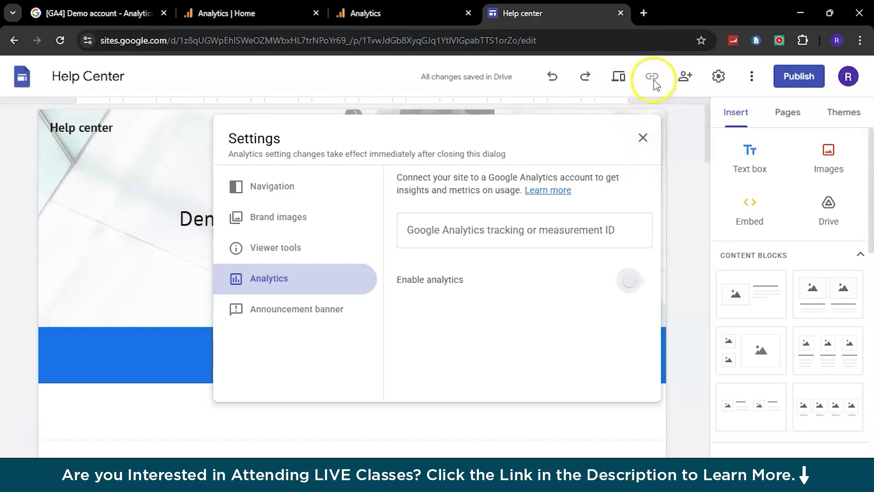
{"action": "left_click", "coordinate": [644, 139]}
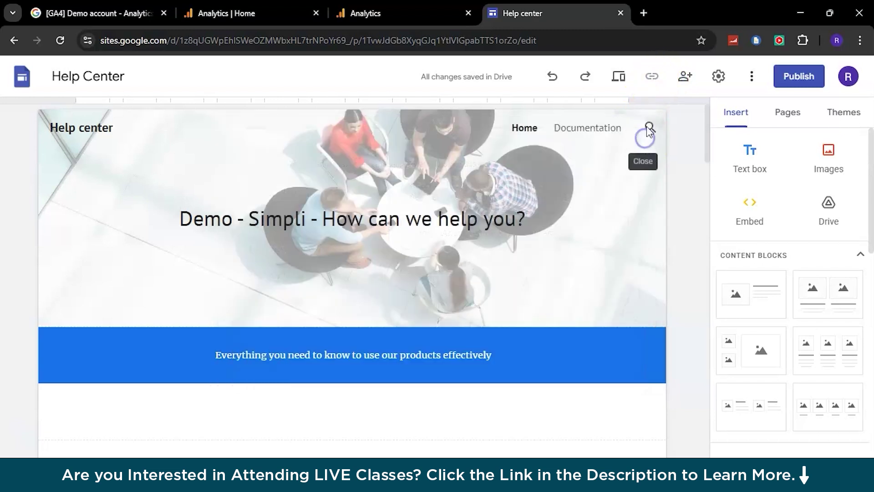
Step: Publish the site at the helpcenter address and copy its published link
{"action": "left_click", "coordinate": [663, 80]}
{"action": "left_click", "coordinate": [793, 79]}
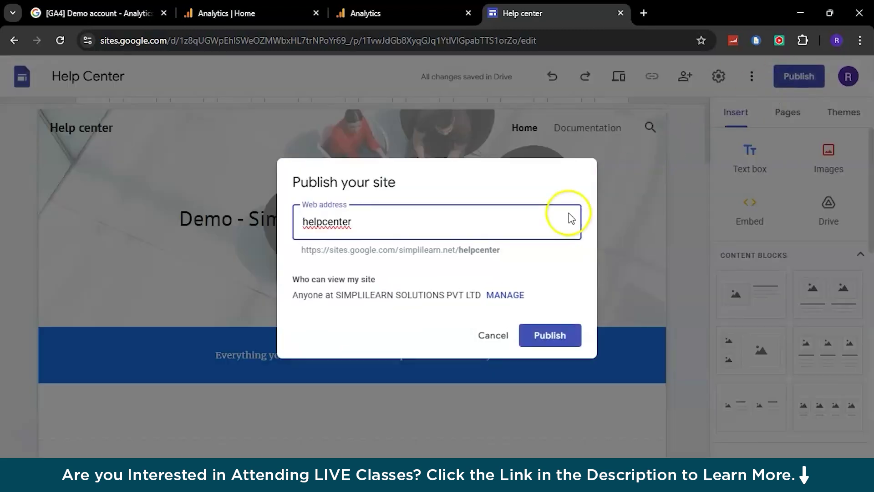
{"action": "left_click", "coordinate": [542, 341]}
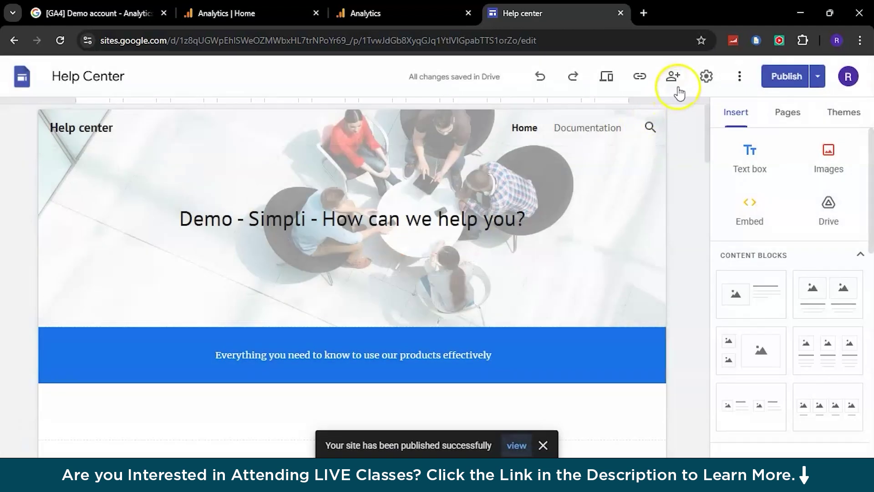
{"action": "left_click", "coordinate": [639, 81]}
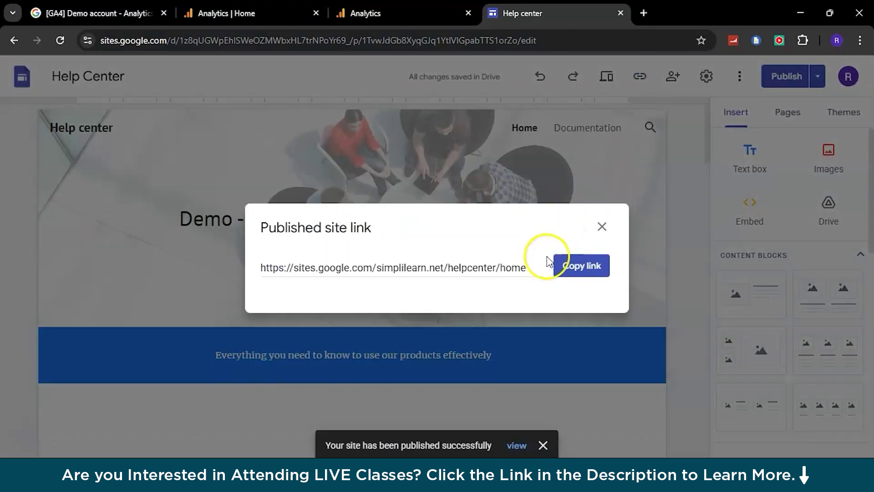
{"action": "left_click", "coordinate": [572, 263]}
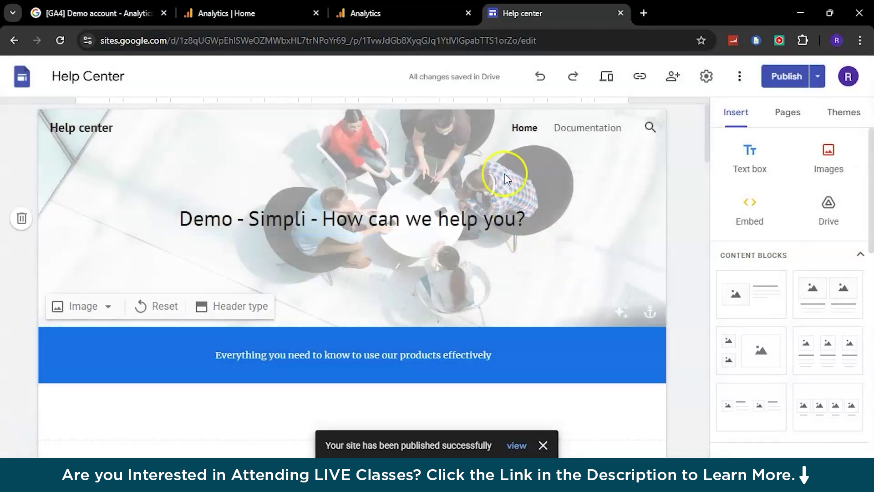
{"action": "left_click", "coordinate": [409, 14]}
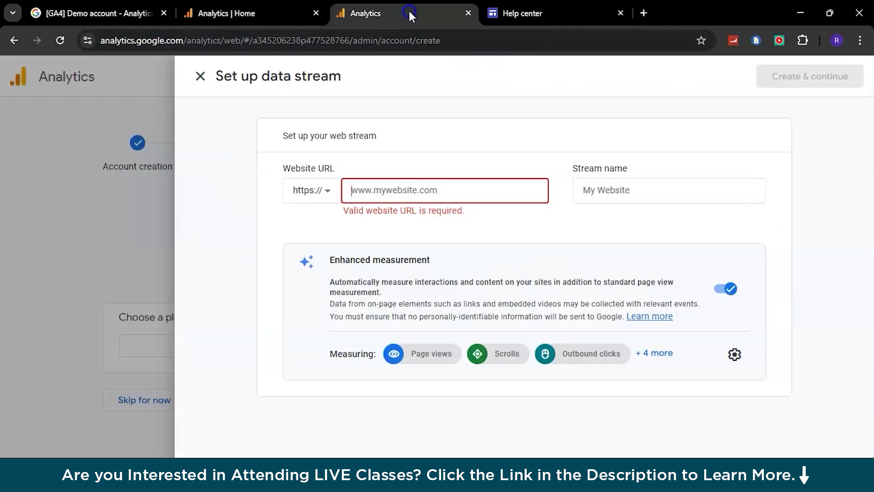
{"action": "left_click", "coordinate": [429, 187]}
{"action": "key", "text": "ctrl+v"}
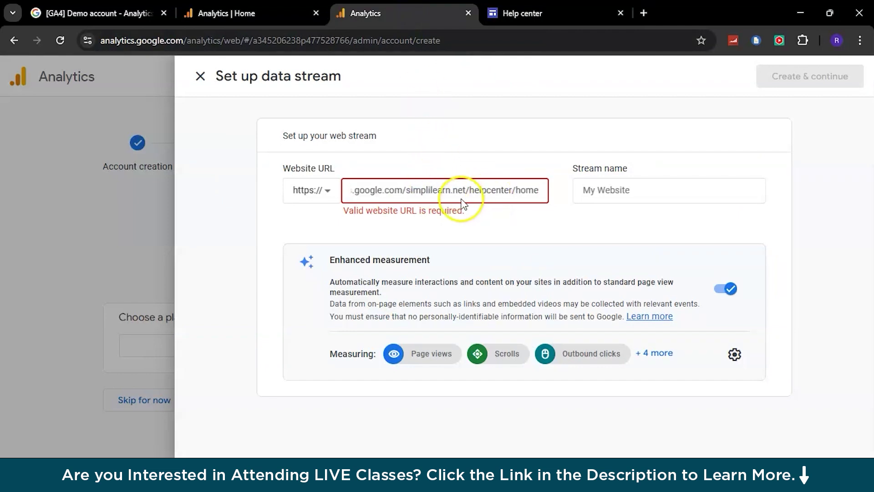
{"action": "key", "text": "Home"}
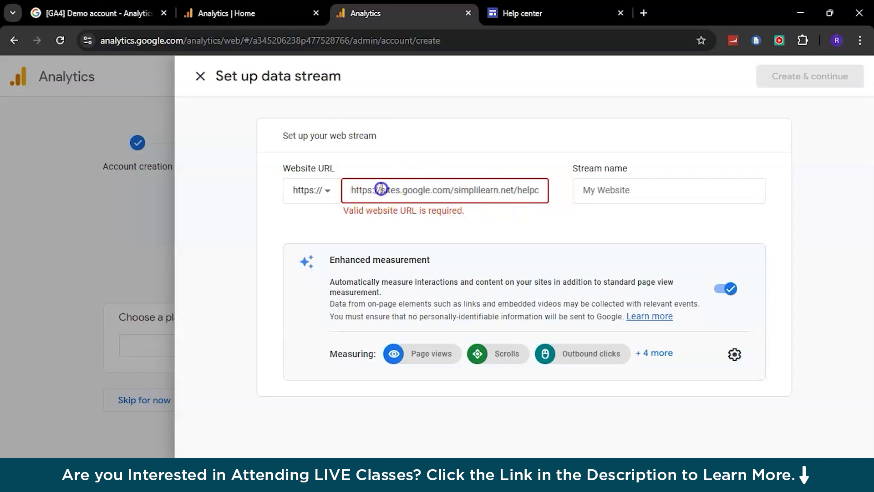
{"action": "left_click_drag", "start_coordinate": [382, 190], "coordinate": [347, 190]}
{"action": "key", "text": "BackSpace"}
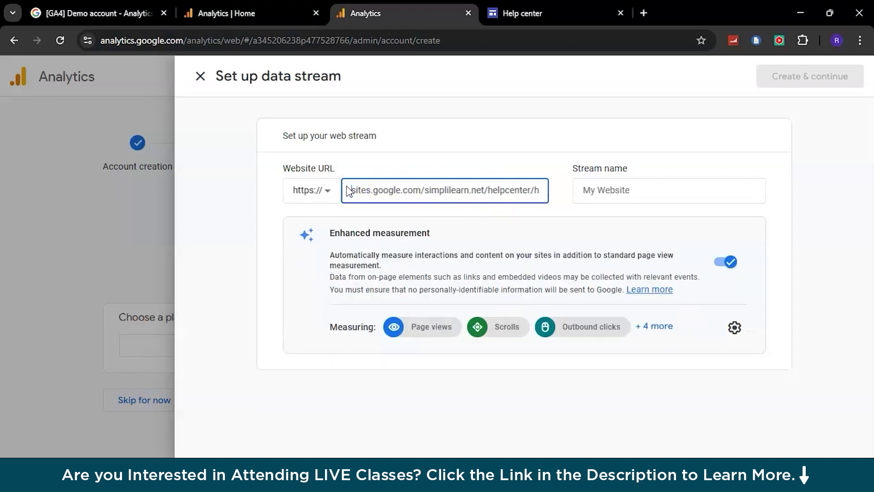
Step: Remove the /home suffix, leaving sites.google.com/simplilearn.net/helpcenter as the address
{"action": "left_click", "coordinate": [422, 187]}
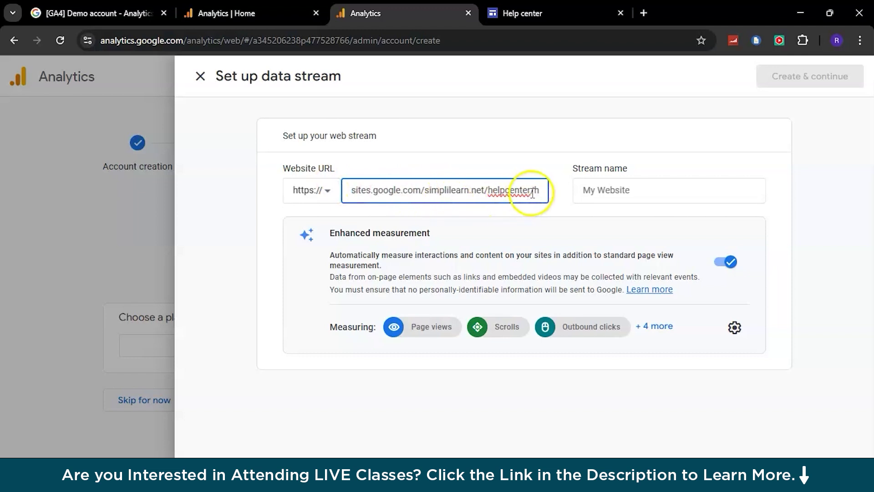
{"action": "left_click_drag", "start_coordinate": [532, 191], "coordinate": [555, 194]}
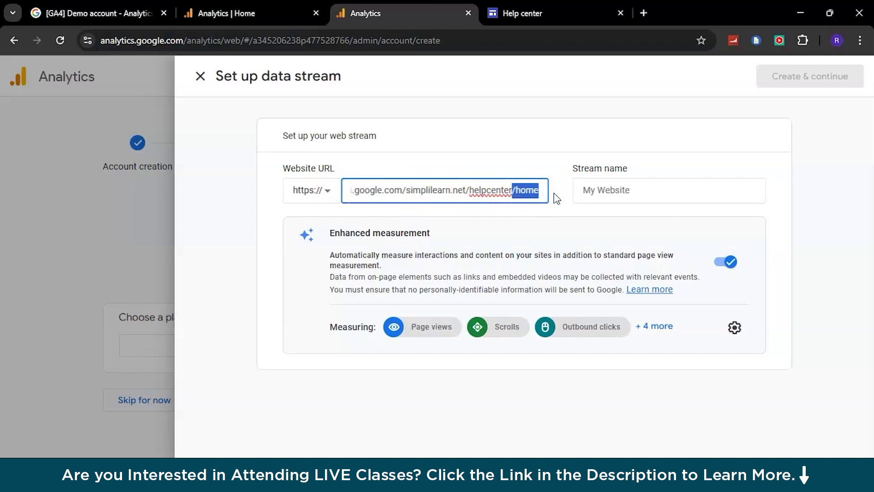
{"action": "key", "text": "BackSpace"}
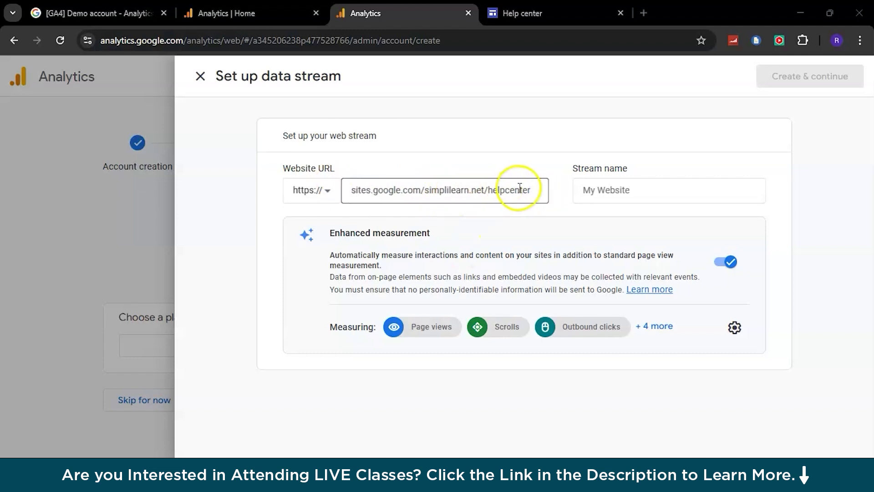
{"action": "left_click", "coordinate": [536, 190]}
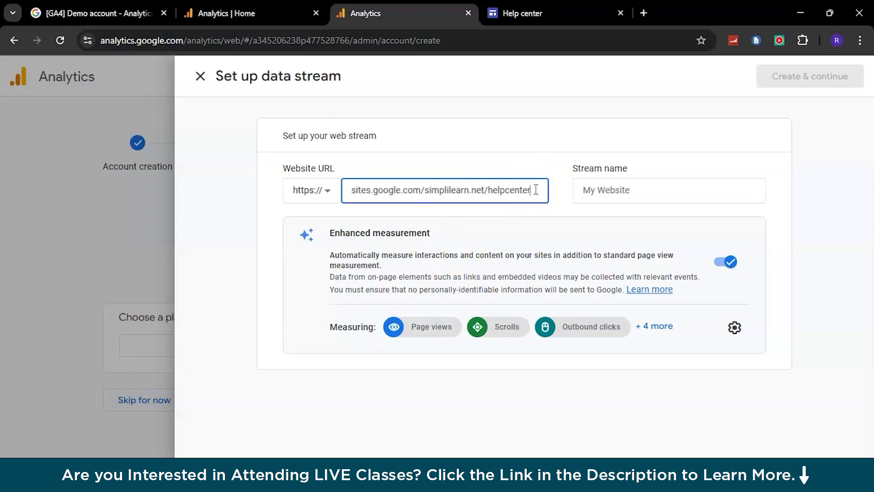
{"action": "triple_click", "coordinate": [480, 189]}
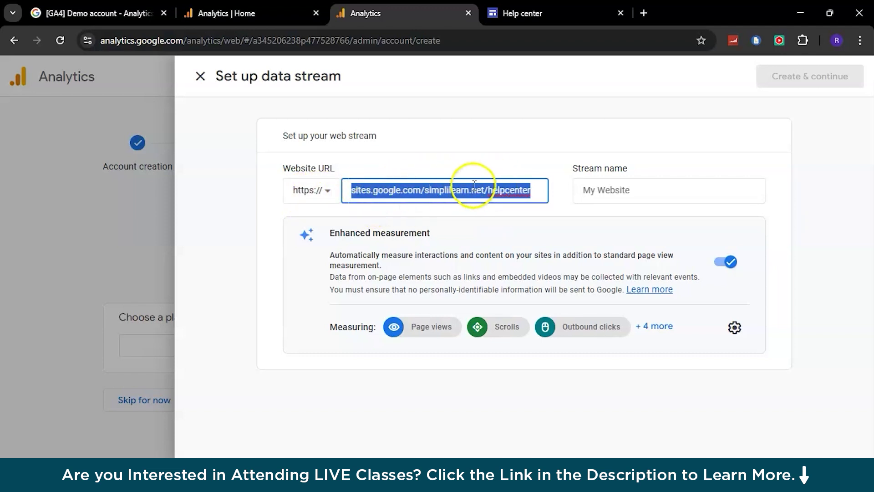
{"action": "left_click", "coordinate": [659, 186]}
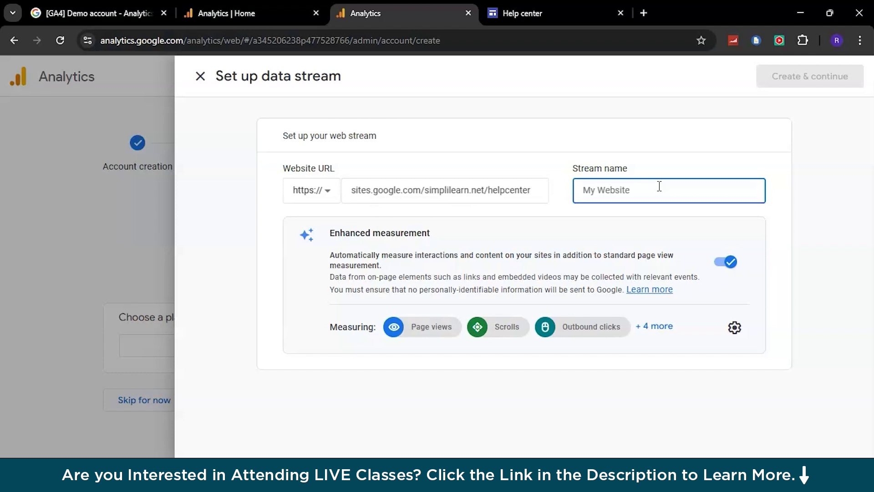
Step: Name the stream 'help center Simpli' and create it
{"action": "type", "text": "help center Simpli"}
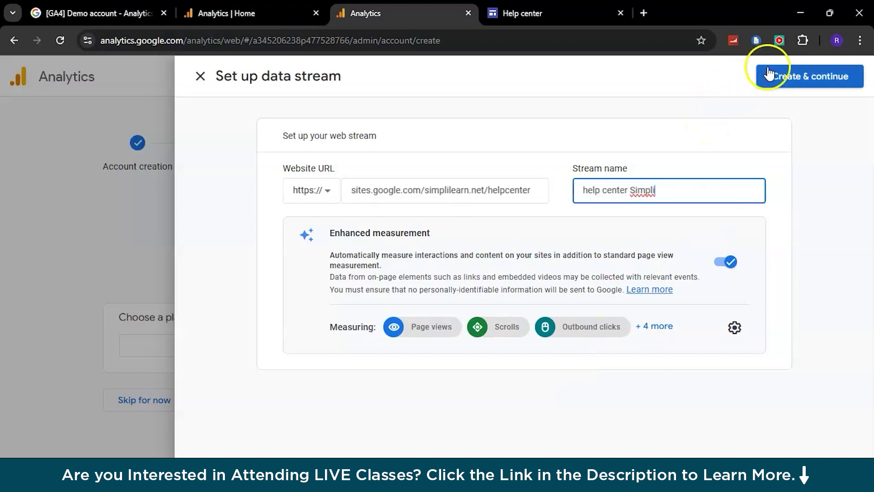
{"action": "left_click", "coordinate": [796, 76]}
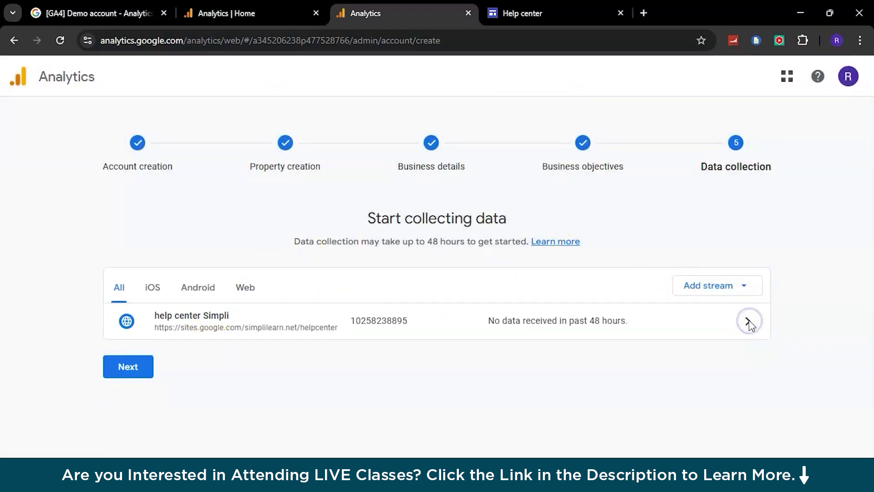
{"action": "left_click", "coordinate": [602, 331]}
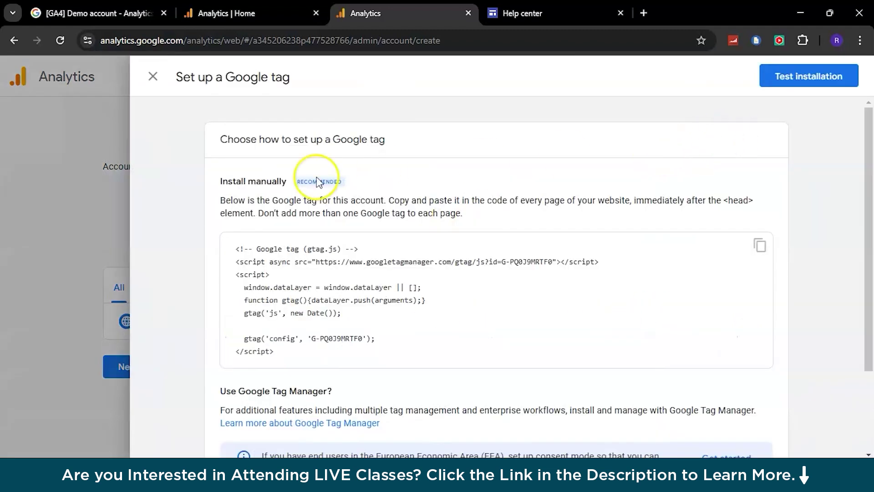
Step: Copy the stream's Measurement ID and return to the Help Center site editor
{"action": "left_click", "coordinate": [153, 81]}
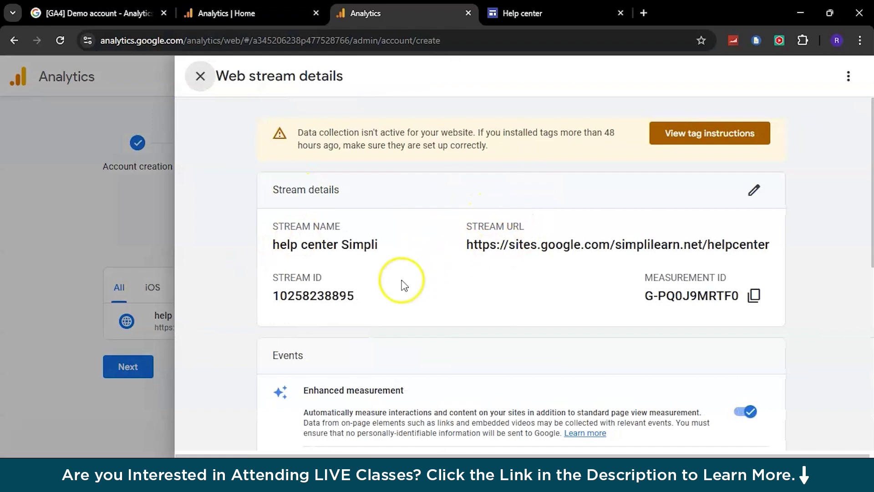
{"action": "left_click_drag", "start_coordinate": [643, 277], "coordinate": [713, 276]}
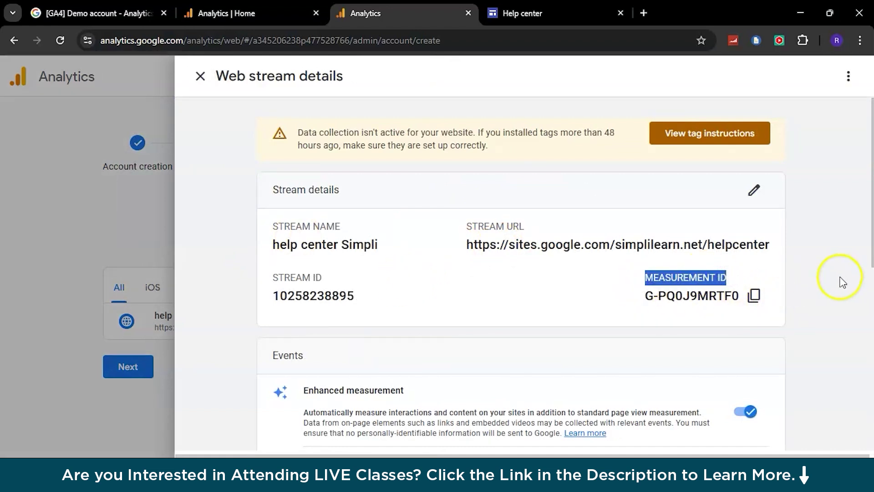
{"action": "left_click", "coordinate": [761, 296]}
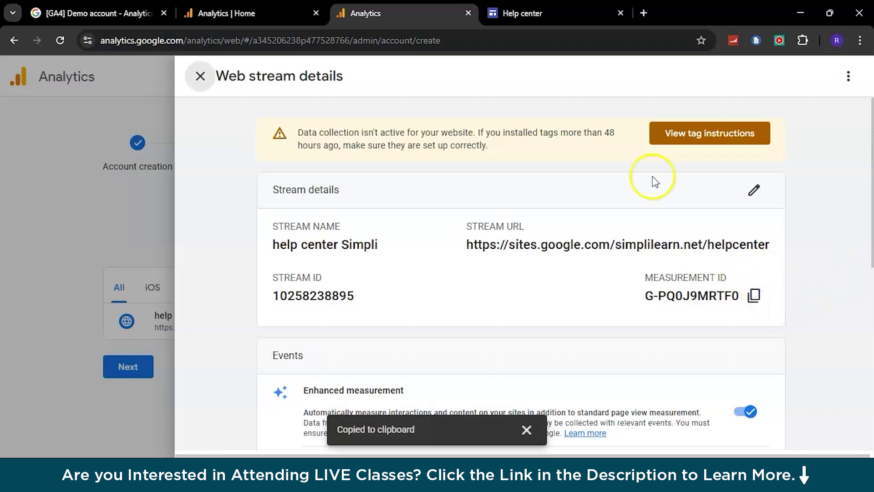
{"action": "left_click", "coordinate": [538, 11]}
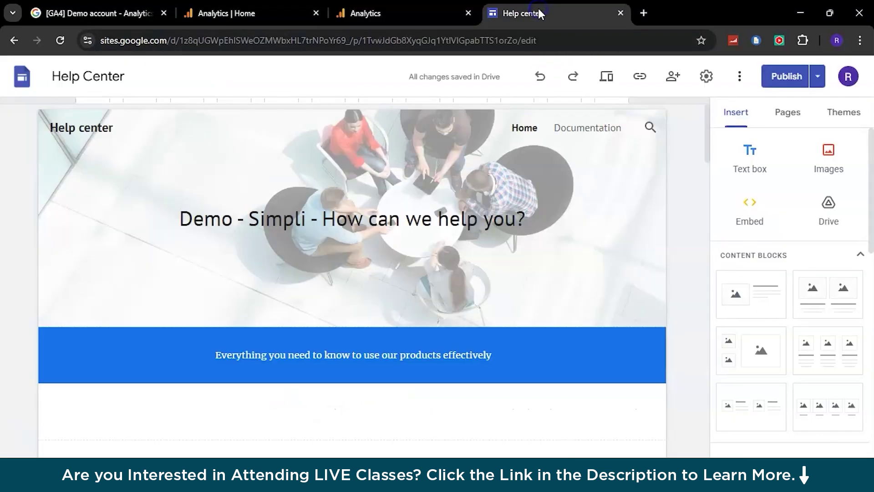
Step: Paste the measurement ID into the site's Analytics settings and close Settings
{"action": "left_click", "coordinate": [702, 82]}
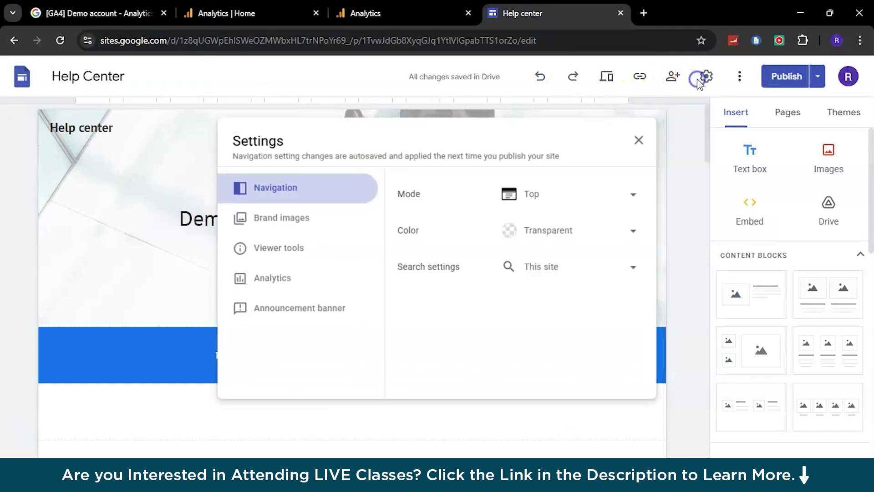
{"action": "left_click", "coordinate": [285, 285]}
{"action": "left_click", "coordinate": [490, 231]}
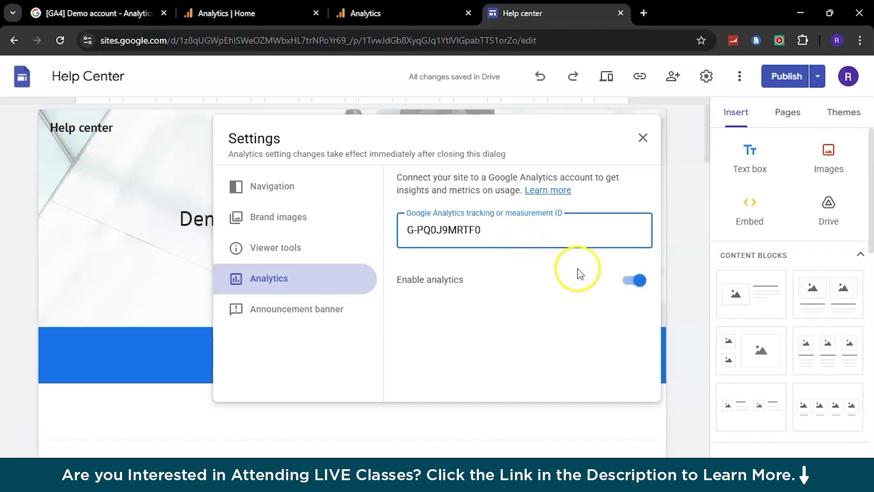
{"action": "left_click", "coordinate": [642, 138]}
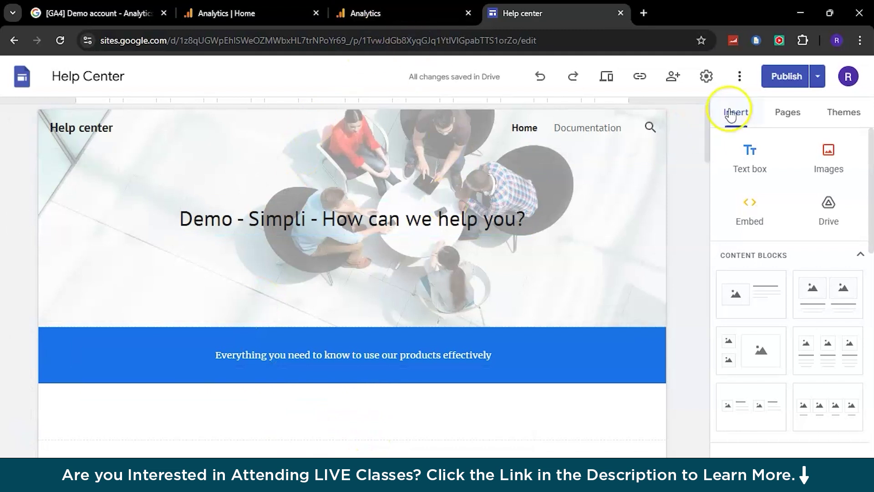
Step: Copy the published site link and paste it into a new browser tab's address bar
{"action": "left_click", "coordinate": [640, 78]}
{"action": "left_click", "coordinate": [563, 264]}
{"action": "left_click", "coordinate": [643, 19]}
{"action": "right_click", "coordinate": [607, 44]}
Step: Load the published Help Center site and scroll through its topics and sections
{"action": "left_click", "coordinate": [372, 157]}
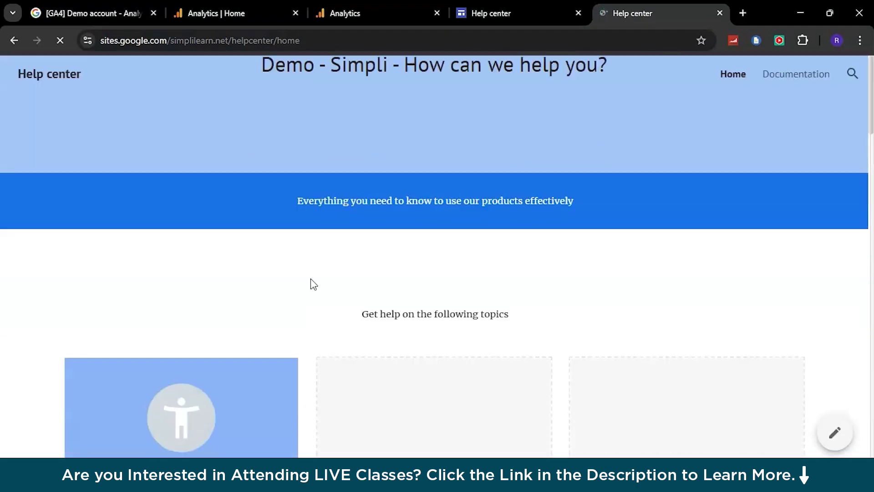
{"action": "scroll", "coordinate": [310, 279], "scroll_direction": "down", "scroll_amount": 4}
{"action": "scroll", "coordinate": [311, 279], "scroll_direction": "up", "scroll_amount": 11}
{"action": "scroll", "coordinate": [311, 280], "scroll_direction": "up", "scroll_amount": 2}
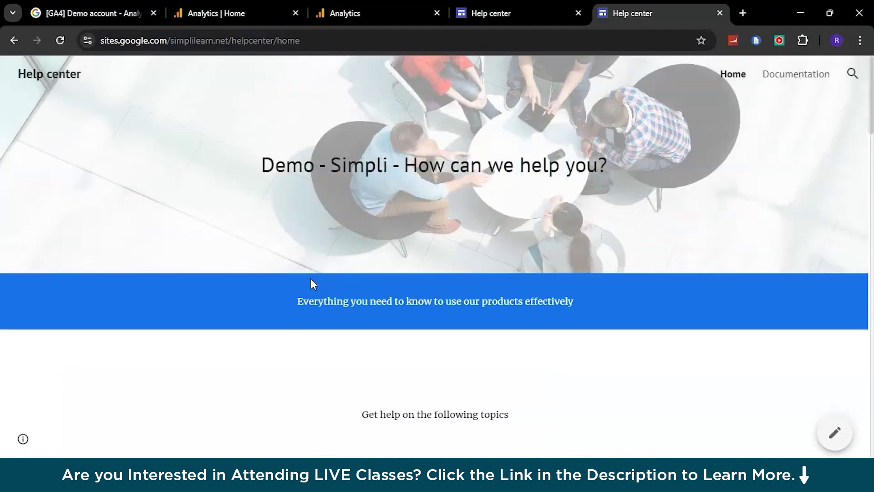
{"action": "scroll", "coordinate": [311, 280], "scroll_direction": "down", "scroll_amount": 5}
{"action": "scroll", "coordinate": [311, 279], "scroll_direction": "up", "scroll_amount": 5}
{"action": "scroll", "coordinate": [311, 280], "scroll_direction": "down", "scroll_amount": 2}
Step: Open the 'Learn how to add collapsible text' help article from the site
{"action": "scroll", "coordinate": [313, 284], "scroll_direction": "down", "scroll_amount": 7}
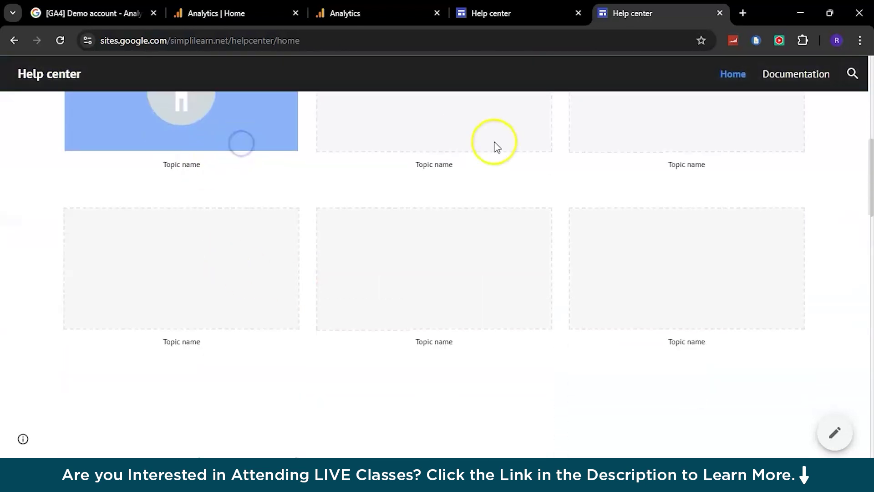
{"action": "left_click", "coordinate": [346, 270]}
{"action": "scroll", "coordinate": [346, 273], "scroll_direction": "down", "scroll_amount": 5}
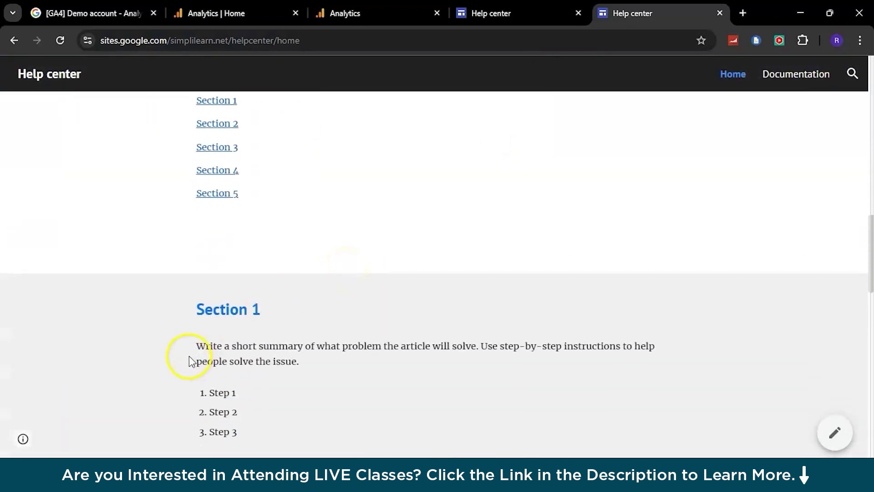
{"action": "scroll", "coordinate": [218, 323], "scroll_direction": "down", "scroll_amount": 7}
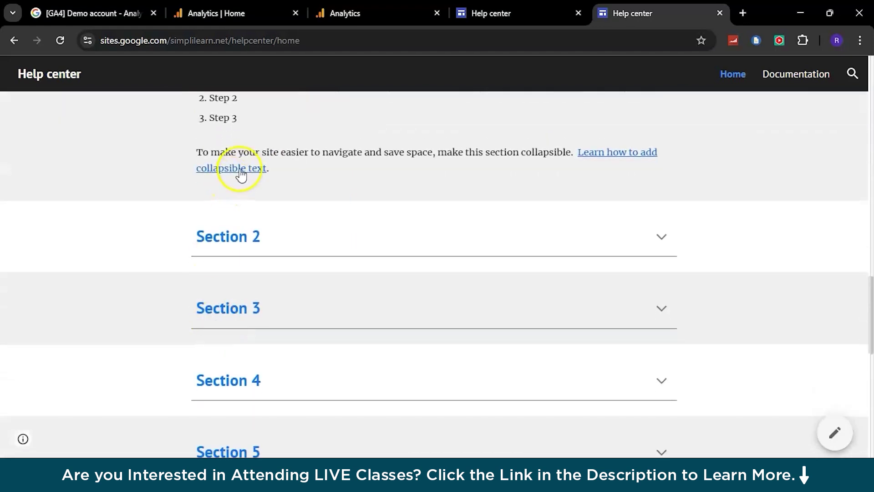
{"action": "left_click", "coordinate": [240, 169]}
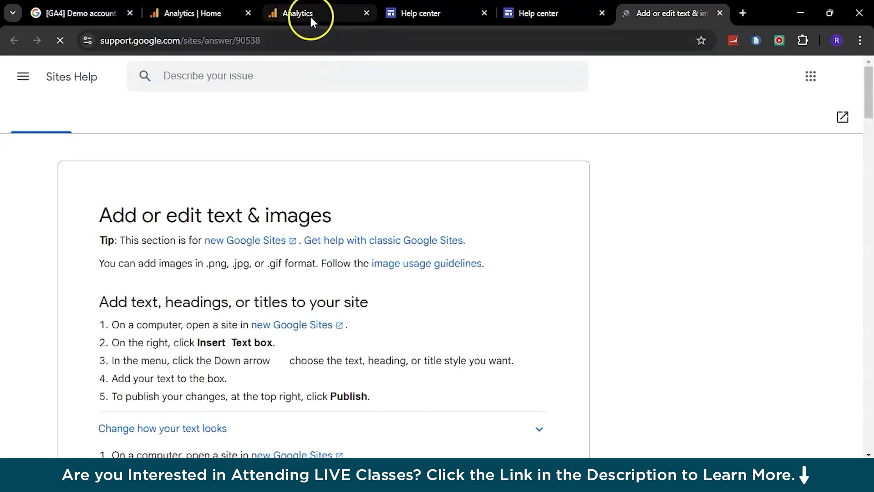
Step: Close the web stream details and open Home for the help center Simpli property, showing 0 active users
{"action": "left_click", "coordinate": [311, 18]}
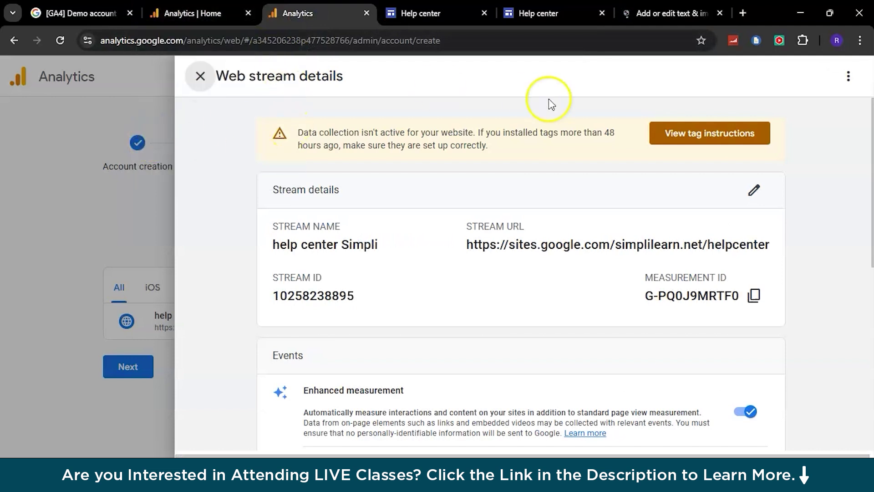
{"action": "left_click", "coordinate": [197, 75]}
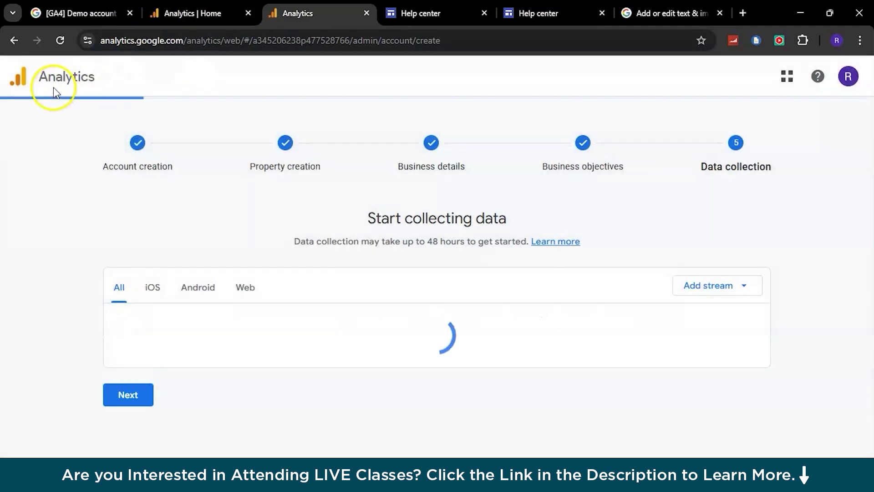
{"action": "left_click", "coordinate": [18, 79]}
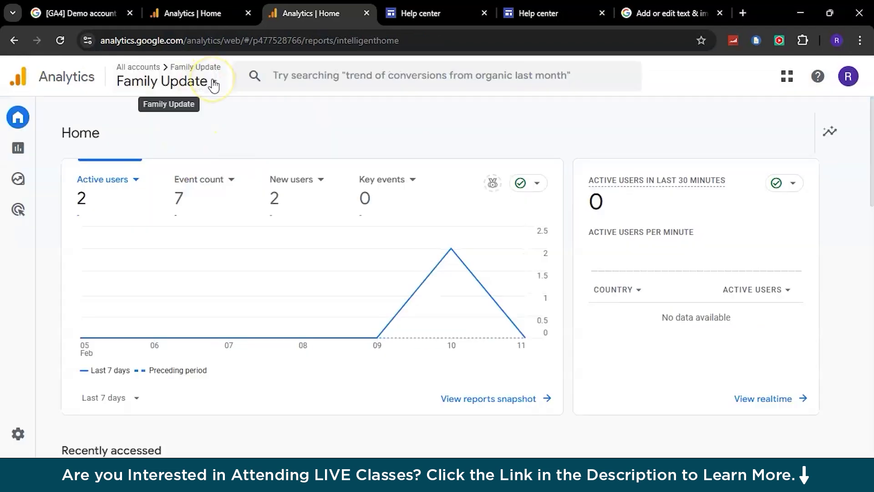
{"action": "left_click", "coordinate": [213, 84]}
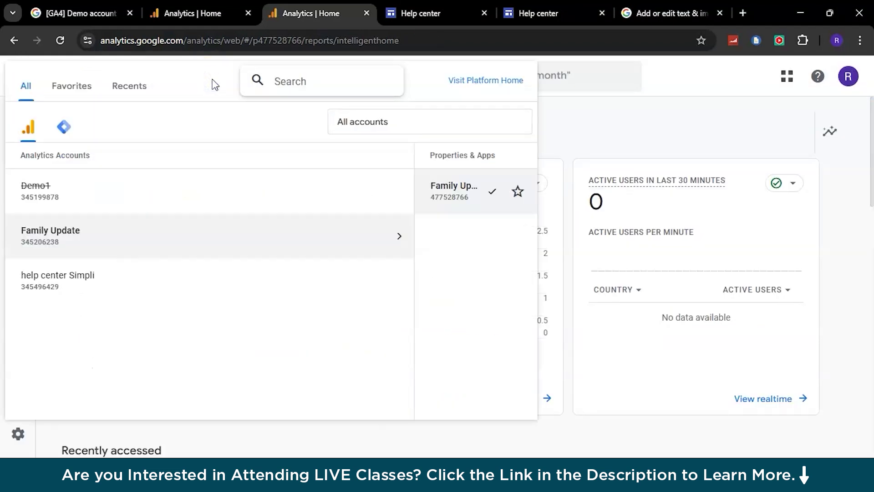
{"action": "left_click", "coordinate": [52, 273]}
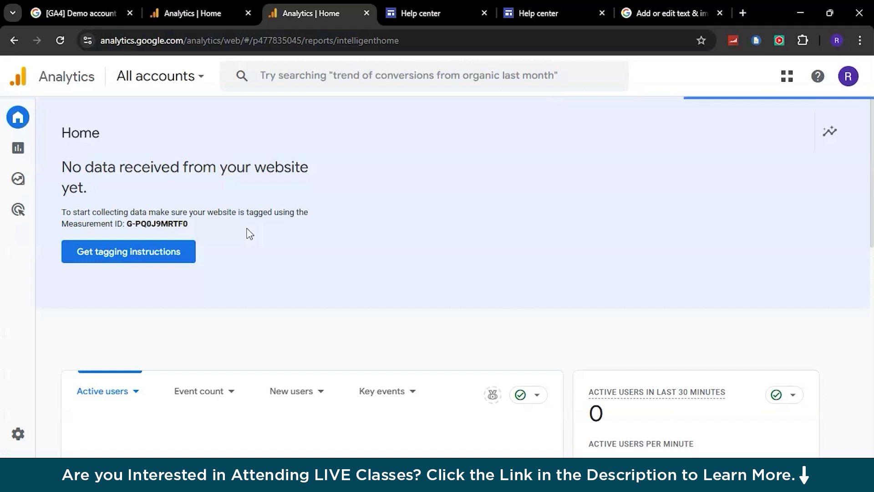
{"action": "left_click", "coordinate": [225, 273]}
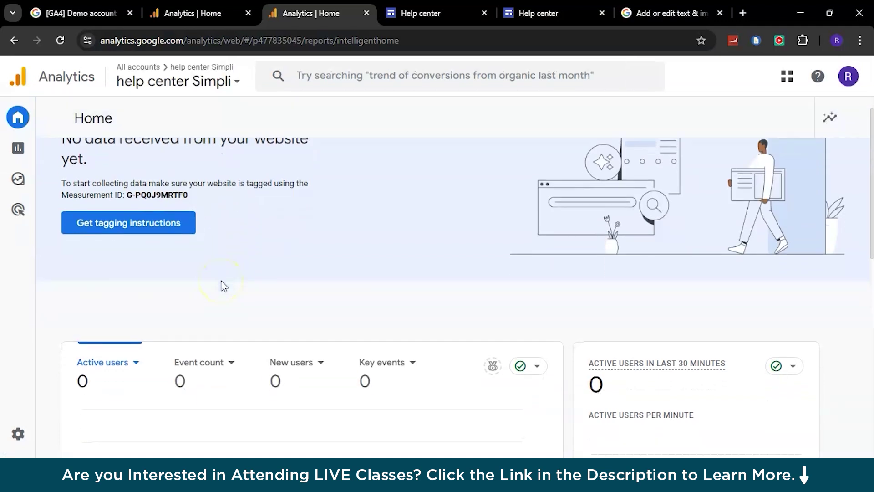
Step: Return to the published Help Center site and scroll its home page
{"action": "left_click", "coordinate": [667, 13]}
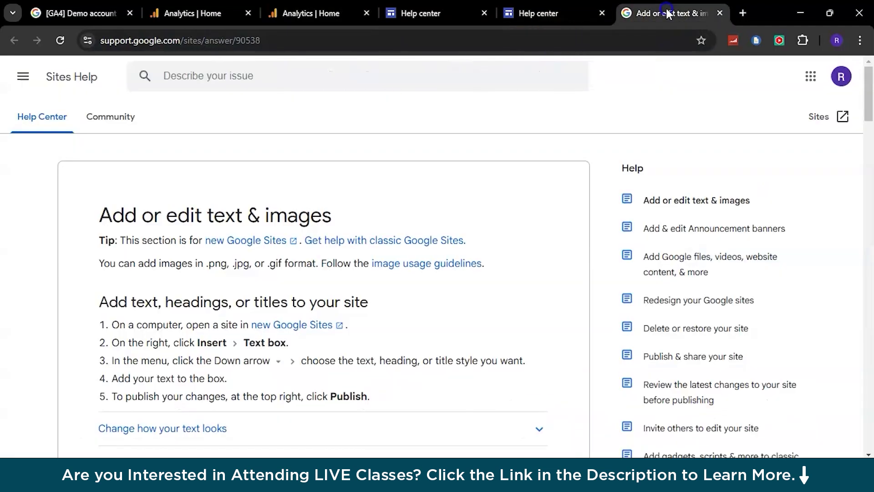
{"action": "left_click", "coordinate": [542, 13]}
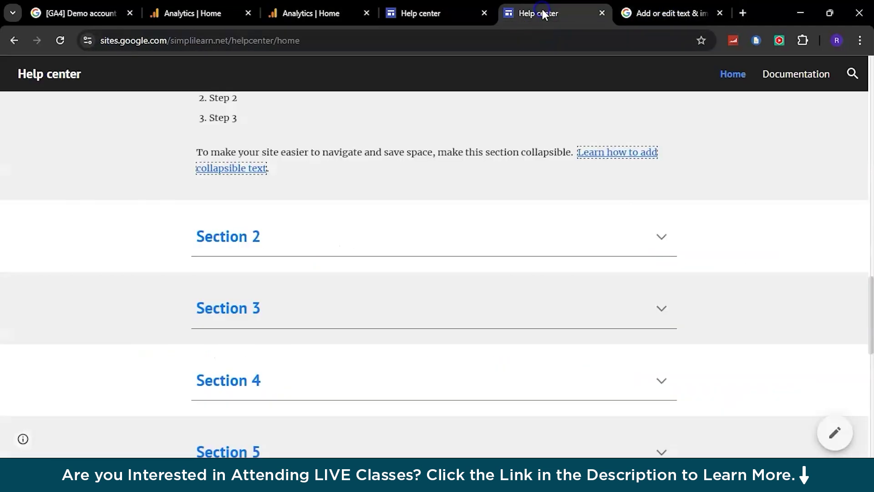
{"action": "scroll", "coordinate": [384, 285], "scroll_direction": "up", "scroll_amount": 15}
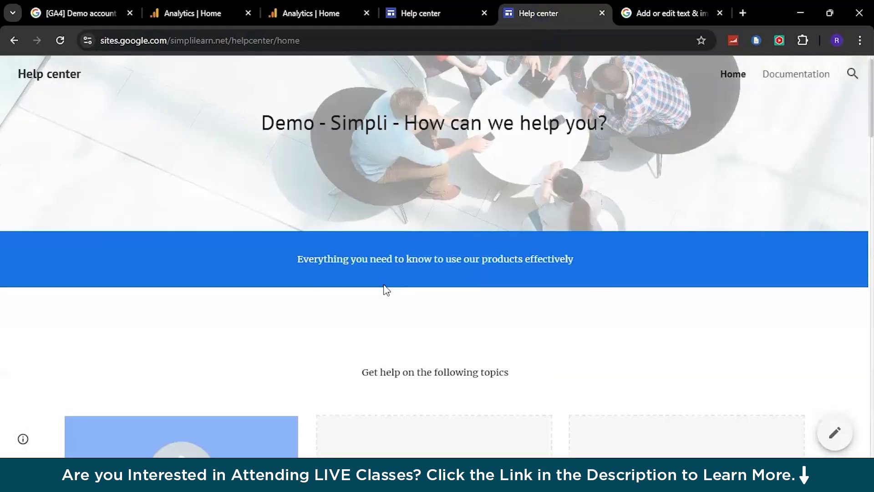
{"action": "scroll", "coordinate": [384, 284], "scroll_direction": "down", "scroll_amount": 4}
{"action": "scroll", "coordinate": [383, 284], "scroll_direction": "up", "scroll_amount": 4}
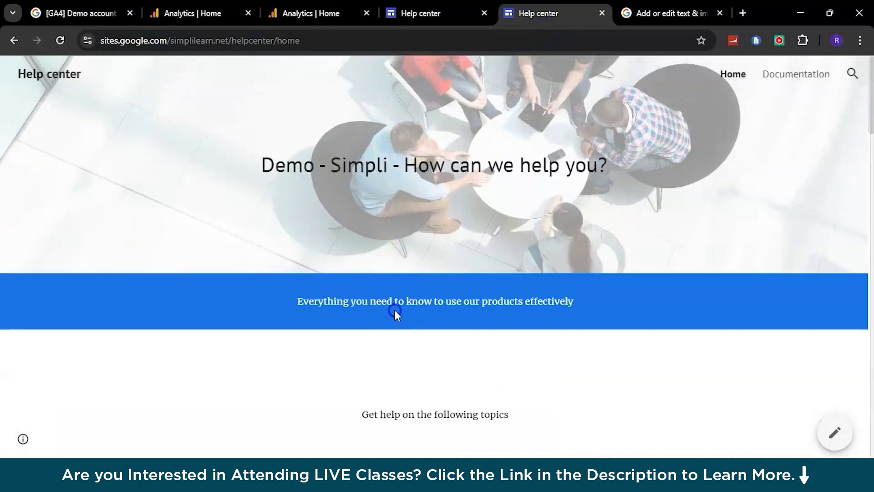
{"action": "double_click", "coordinate": [460, 182]}
Step: Visit Home and Documentation, jump to Section 3, and expand Section 4
{"action": "left_click", "coordinate": [733, 76]}
{"action": "left_click", "coordinate": [784, 83]}
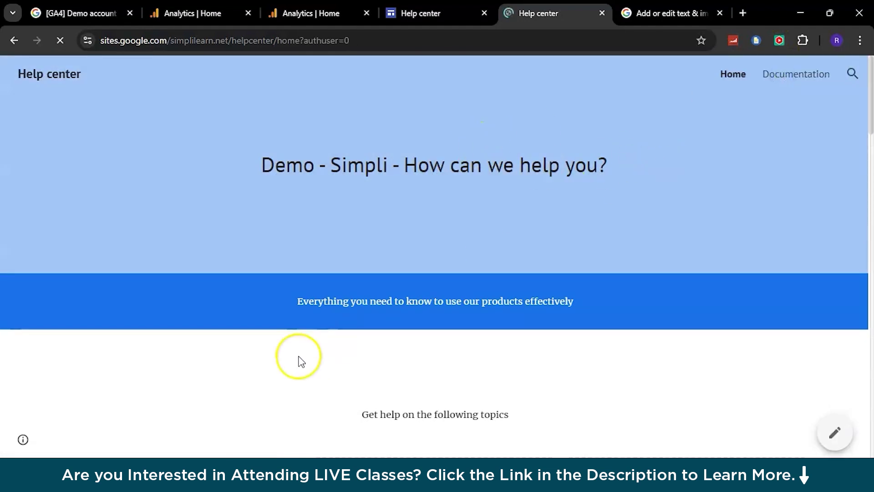
{"action": "scroll", "coordinate": [298, 360], "scroll_direction": "down", "scroll_amount": 15}
{"action": "left_click", "coordinate": [211, 218]}
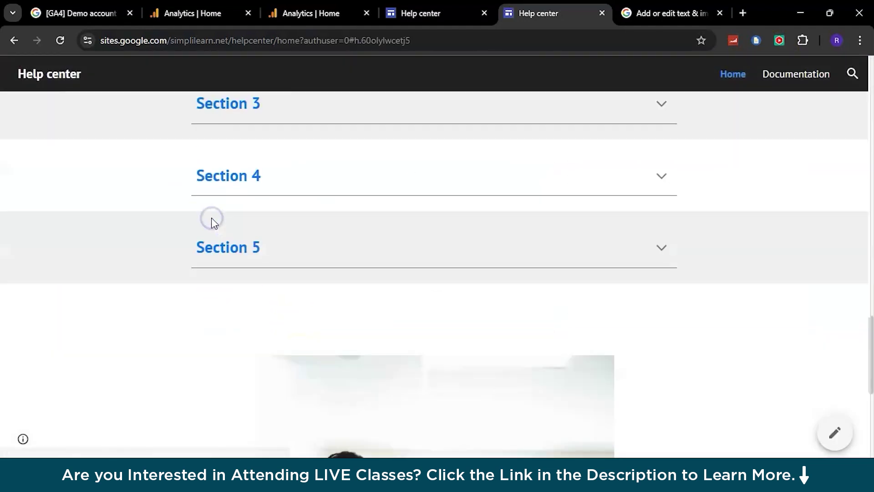
{"action": "left_click", "coordinate": [232, 189]}
Step: Close the web stream details and open the property's Home report, still without website data
{"action": "left_click", "coordinate": [304, 12]}
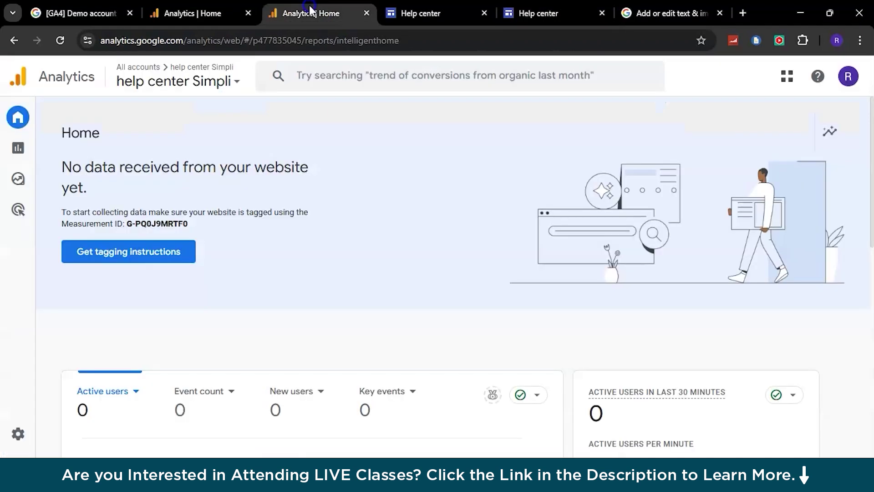
{"action": "scroll", "coordinate": [155, 250], "scroll_direction": "down", "scroll_amount": 2}
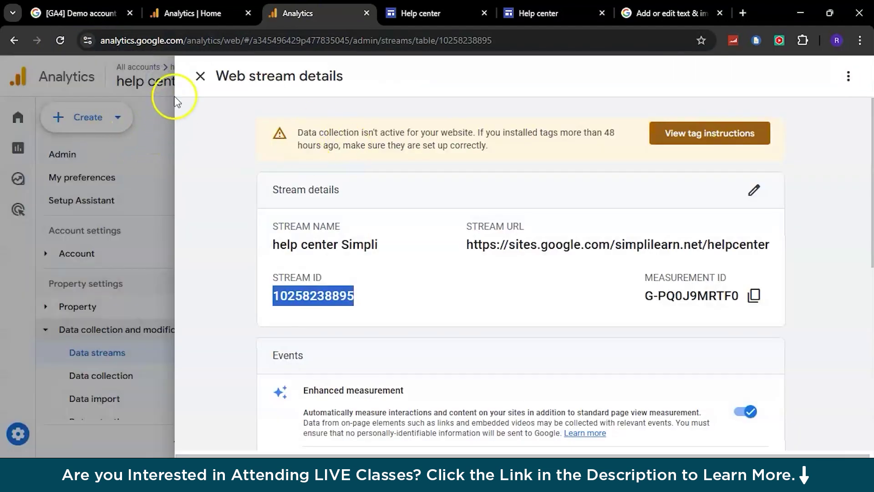
{"action": "left_click", "coordinate": [200, 76]}
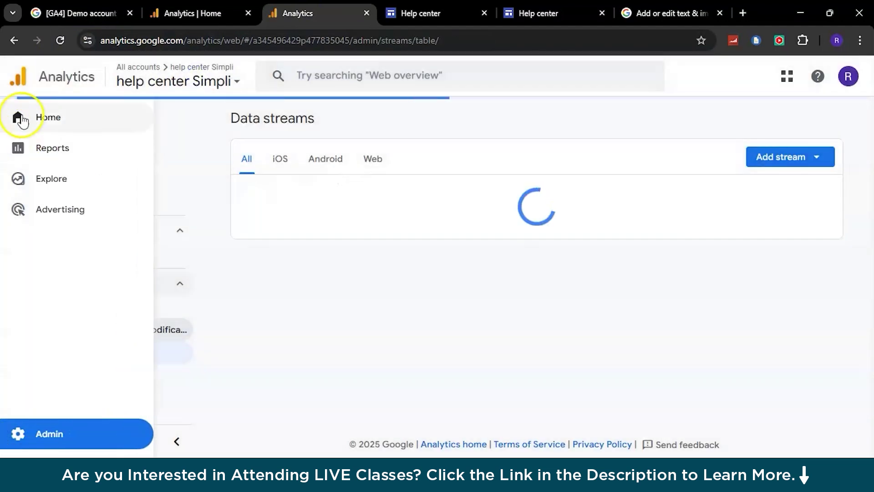
{"action": "left_click", "coordinate": [24, 119]}
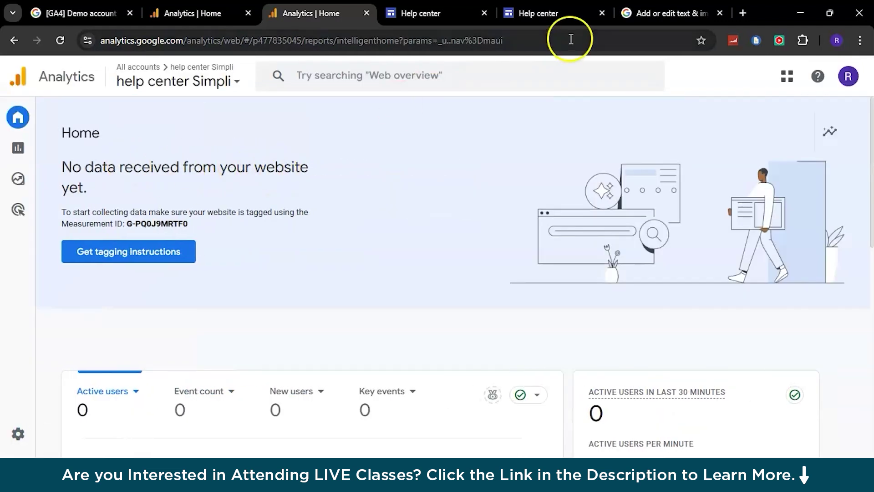
{"action": "left_click", "coordinate": [450, 15]}
Step: Dismiss the publishing intro and view the published site from the Publish menu
{"action": "left_click", "coordinate": [784, 86]}
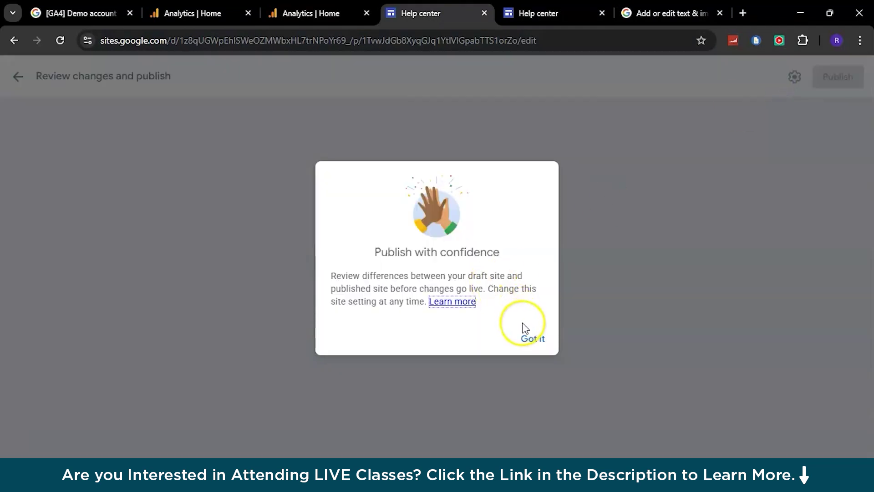
{"action": "left_click", "coordinate": [528, 338]}
{"action": "left_click", "coordinate": [446, 287]}
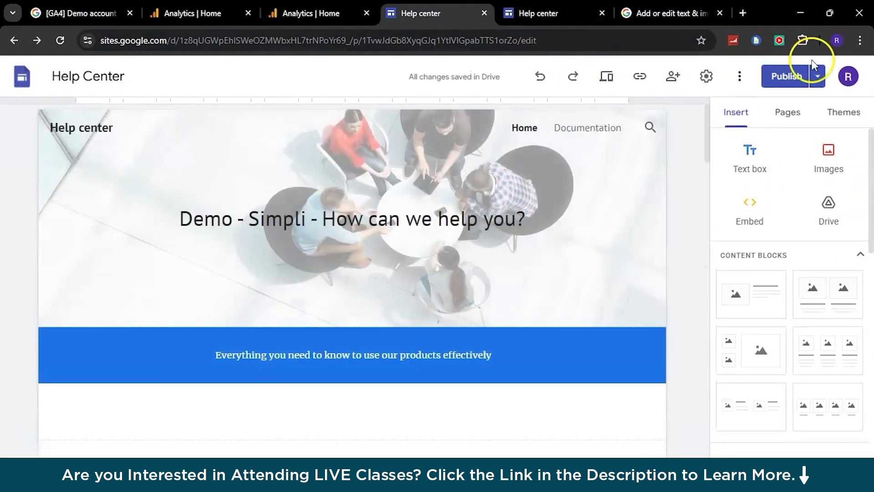
{"action": "left_click", "coordinate": [816, 74]}
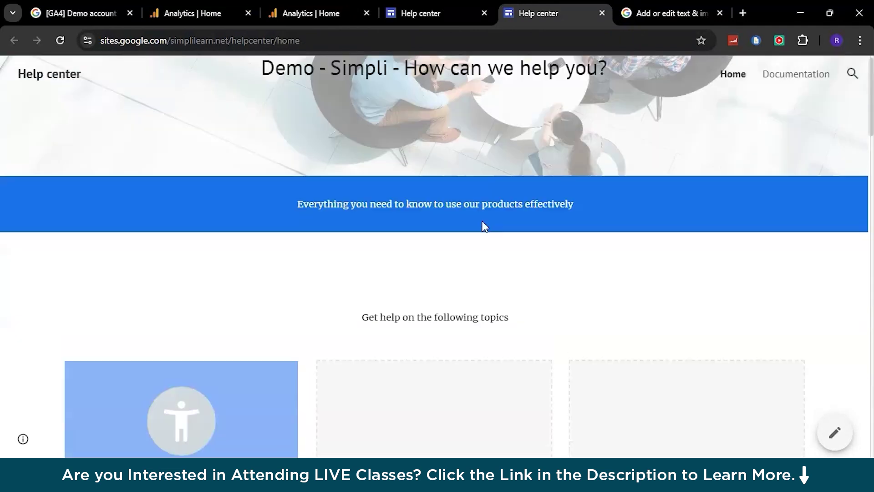
Step: Browse the site's Documentation and Home pages, then reload the Analytics Home report
{"action": "scroll", "coordinate": [484, 226], "scroll_direction": "down", "scroll_amount": 3}
{"action": "scroll", "coordinate": [659, 236], "scroll_direction": "up", "scroll_amount": 5}
{"action": "left_click", "coordinate": [763, 79]}
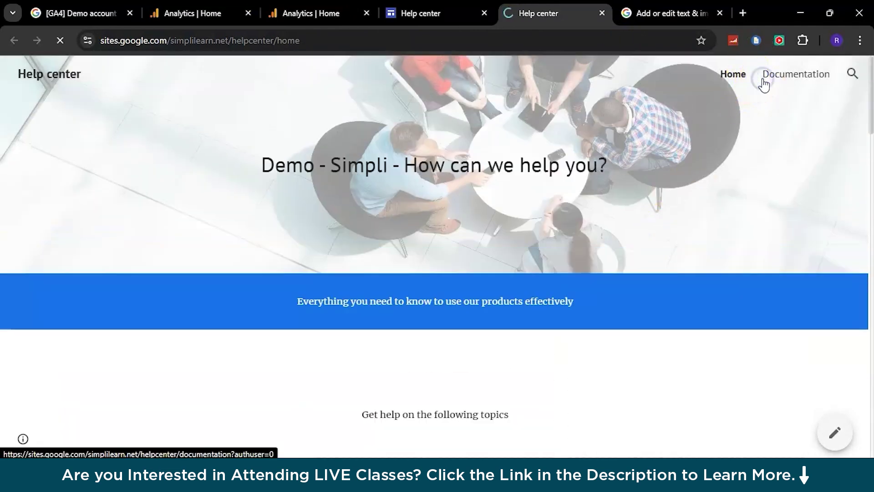
{"action": "left_click", "coordinate": [733, 77]}
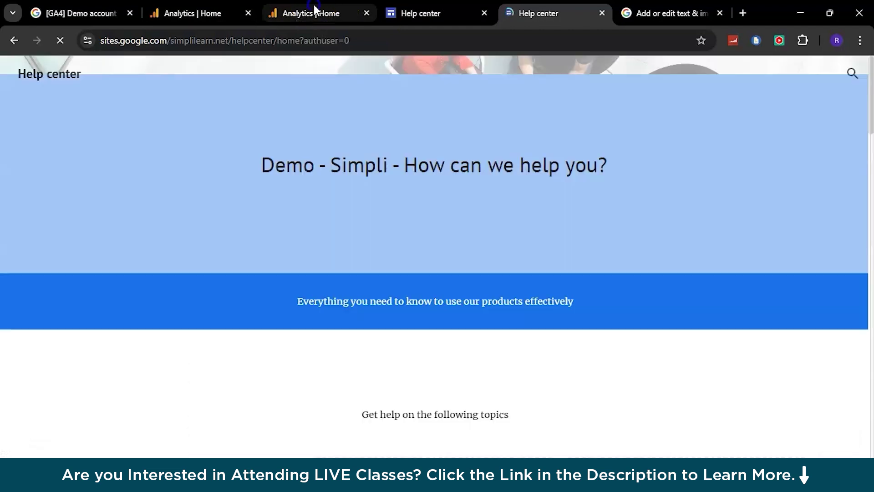
{"action": "left_click", "coordinate": [313, 11]}
{"action": "left_click", "coordinate": [53, 35]}
Step: Refresh the property's Home report and confirm it shows 2 active users and 7 events
{"action": "left_click", "coordinate": [54, 37]}
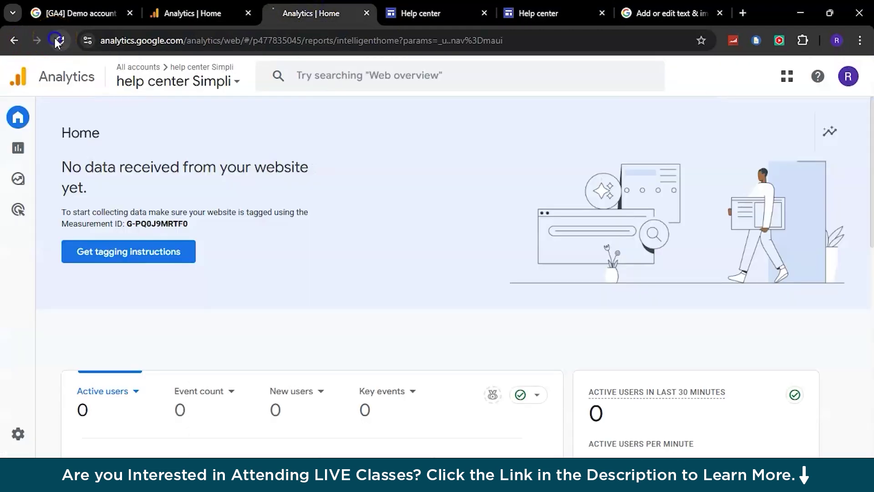
{"action": "left_click", "coordinate": [402, 236]}
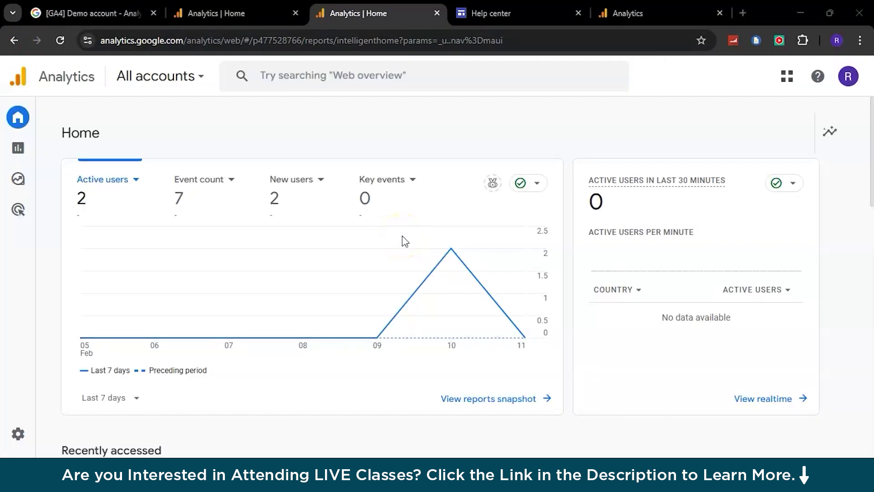
{"action": "scroll", "coordinate": [403, 237], "scroll_direction": "down", "scroll_amount": 1}
{"action": "scroll", "coordinate": [402, 237], "scroll_direction": "up", "scroll_amount": 1}
{"action": "left_click", "coordinate": [349, 168]}
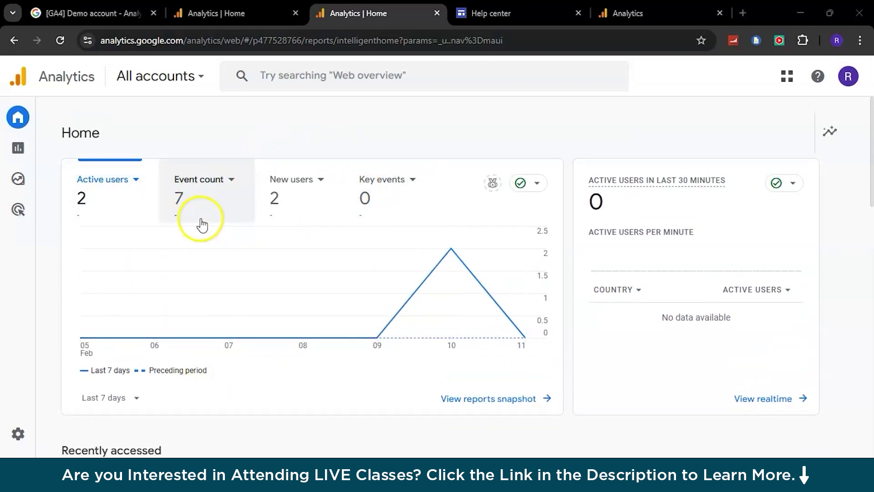
{"action": "scroll", "coordinate": [194, 333], "scroll_direction": "down", "scroll_amount": 3}
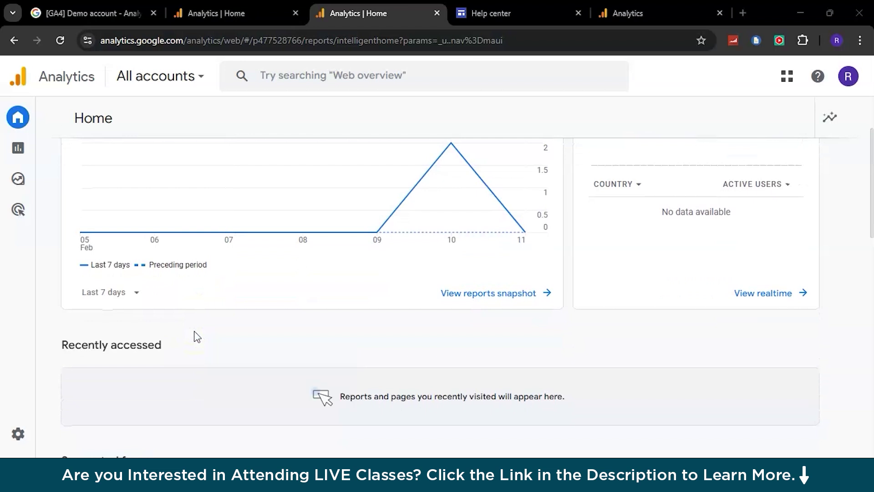
Step: Glance over the published Help center site, then return to the Analytics window
{"action": "left_click", "coordinate": [305, 192]}
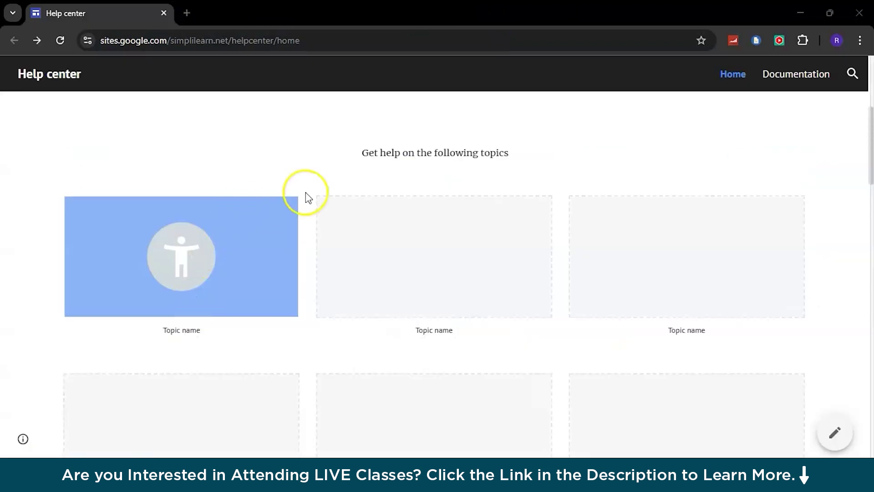
{"action": "scroll", "coordinate": [305, 192], "scroll_direction": "up", "scroll_amount": 5}
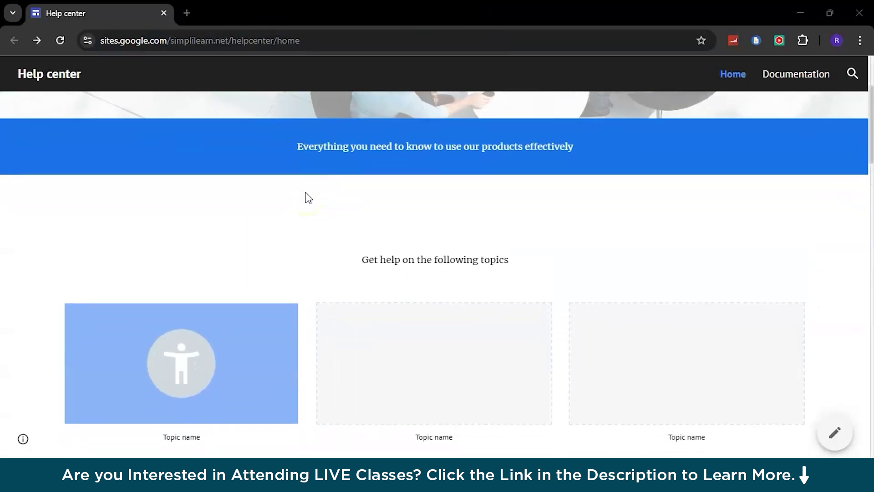
{"action": "scroll", "coordinate": [305, 193], "scroll_direction": "up", "scroll_amount": 2}
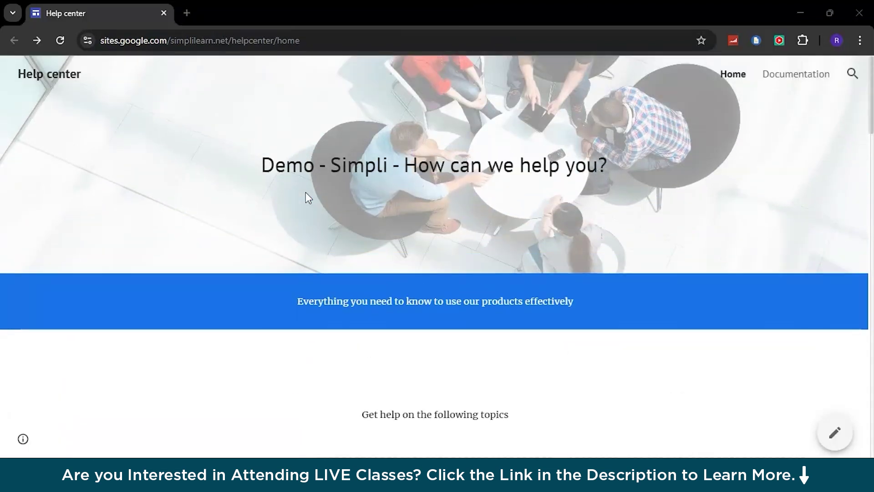
{"action": "scroll", "coordinate": [305, 194], "scroll_direction": "down", "scroll_amount": 3}
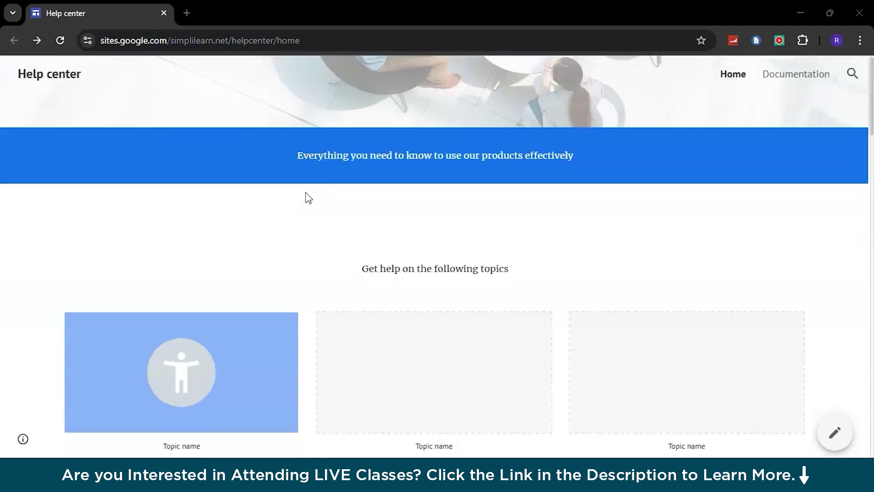
{"action": "key", "text": "alt+Tab"}
{"action": "key", "text": "alt+Tab"}
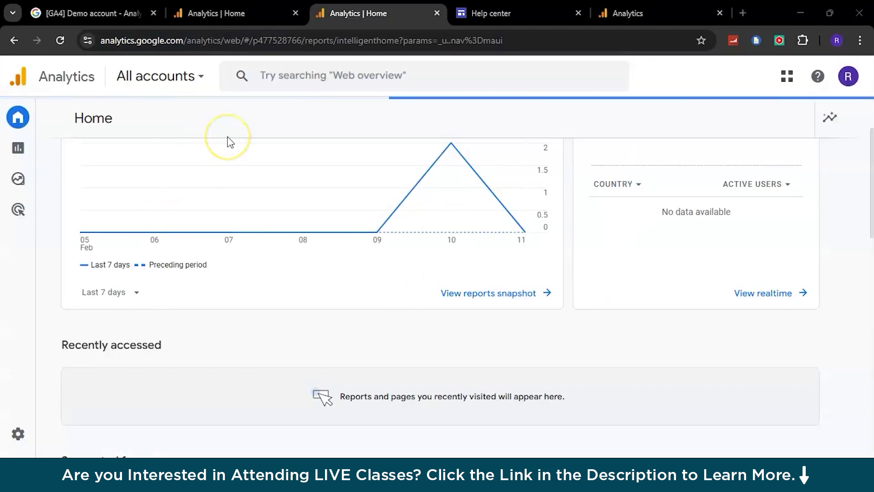
Step: Switch to the demo account's Home report and review its headline metrics
{"action": "left_click", "coordinate": [239, 15]}
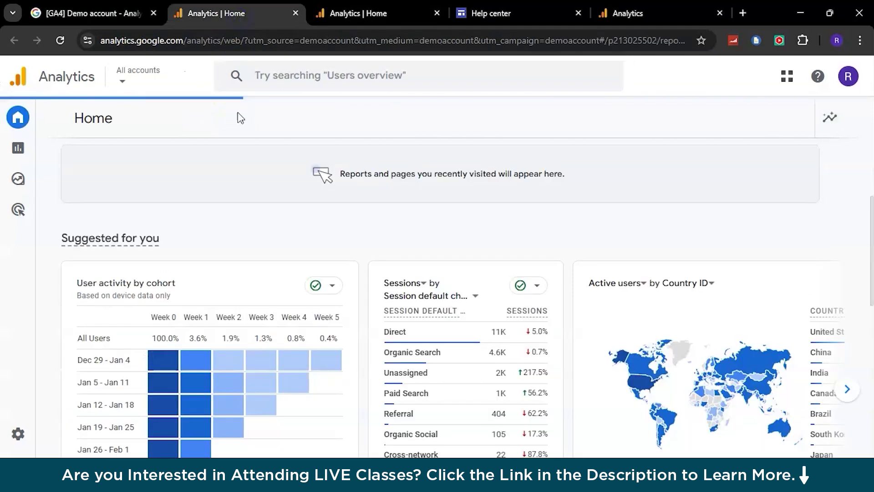
{"action": "scroll", "coordinate": [230, 272], "scroll_direction": "up", "scroll_amount": 5}
{"action": "scroll", "coordinate": [230, 272], "scroll_direction": "up", "scroll_amount": 2}
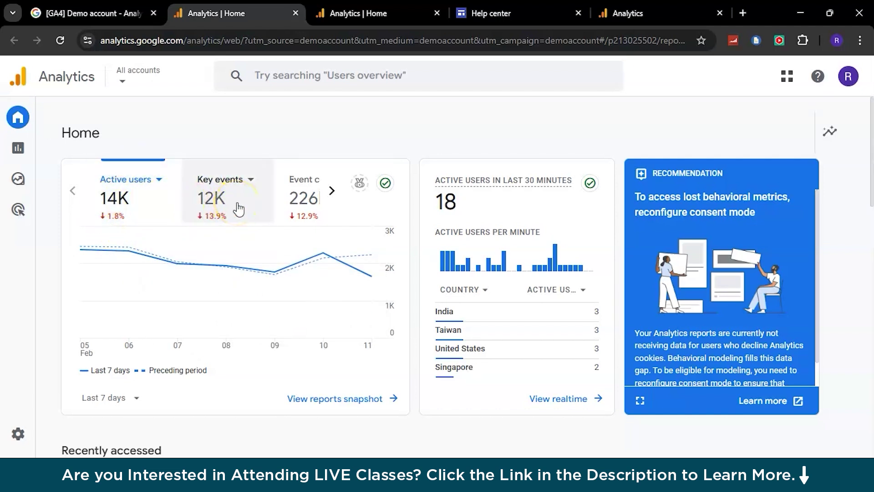
{"action": "scroll", "coordinate": [239, 210], "scroll_direction": "down", "scroll_amount": 1}
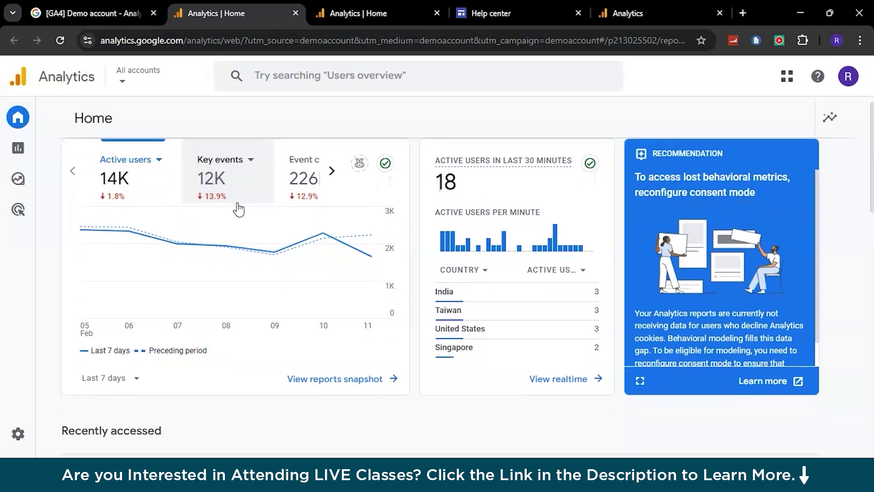
{"action": "scroll", "coordinate": [304, 270], "scroll_direction": "down", "scroll_amount": 2}
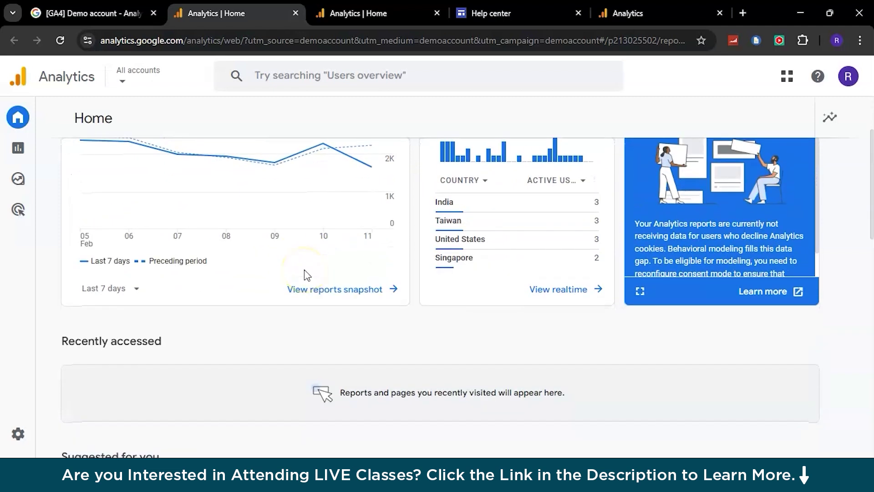
{"action": "scroll", "coordinate": [304, 270], "scroll_direction": "up", "scroll_amount": 1}
{"action": "scroll", "coordinate": [510, 262], "scroll_direction": "up", "scroll_amount": 1}
Step: Advance the Suggested for you cards to show country, page views and event count summaries
{"action": "scroll", "coordinate": [510, 262], "scroll_direction": "down", "scroll_amount": 1}
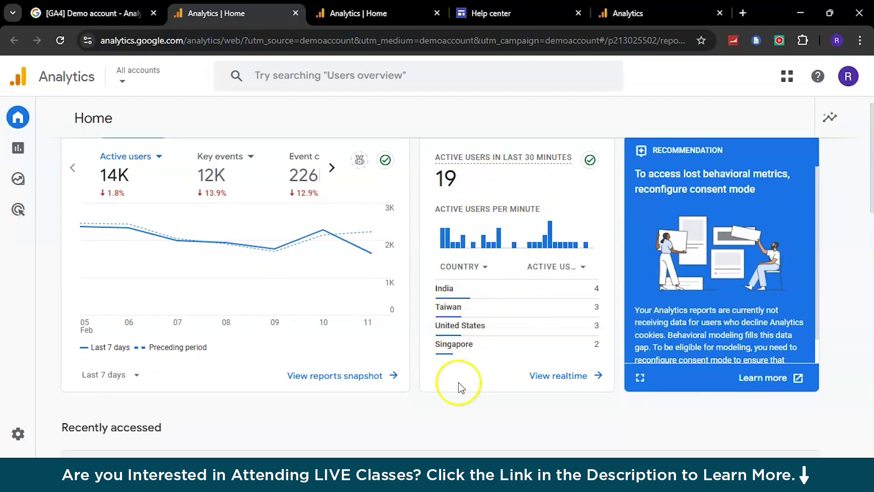
{"action": "scroll", "coordinate": [461, 386], "scroll_direction": "down", "scroll_amount": 5}
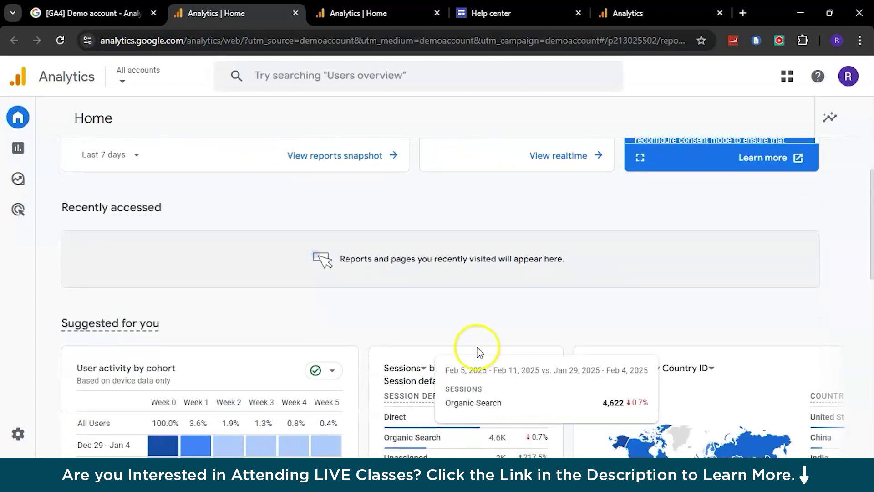
{"action": "scroll", "coordinate": [478, 346], "scroll_direction": "down", "scroll_amount": 4}
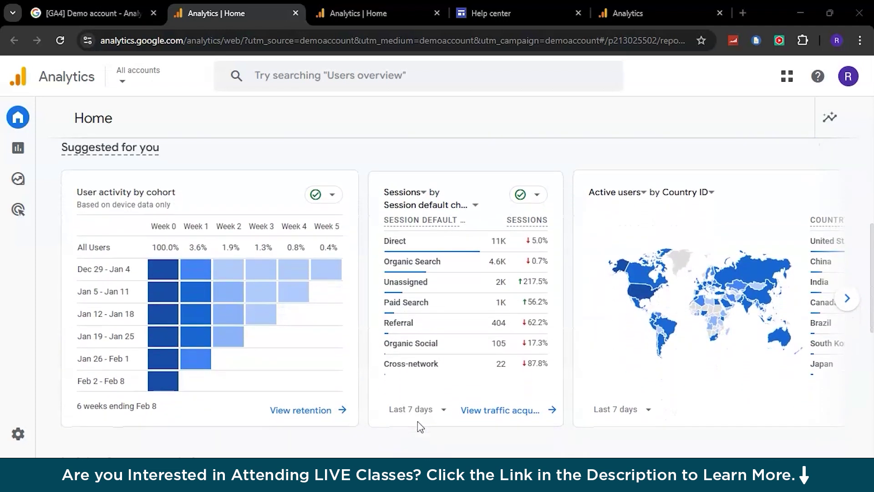
{"action": "scroll", "coordinate": [418, 426], "scroll_direction": "down", "scroll_amount": 1}
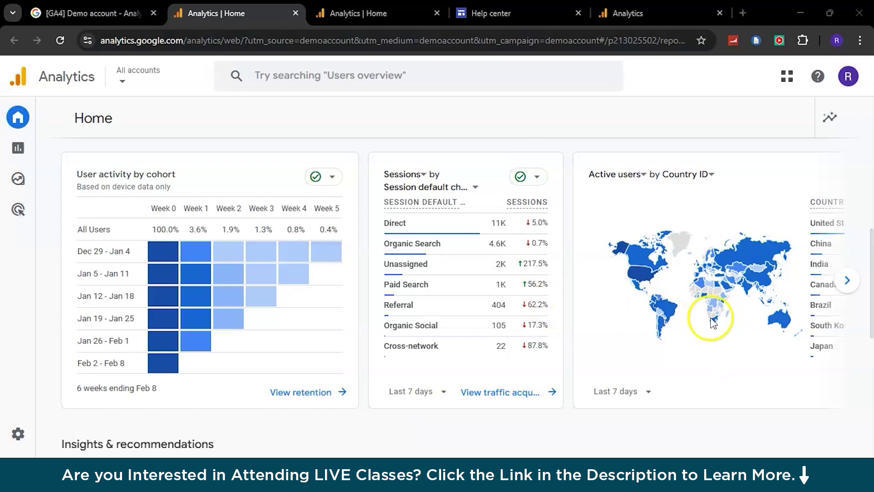
{"action": "left_click", "coordinate": [847, 281]}
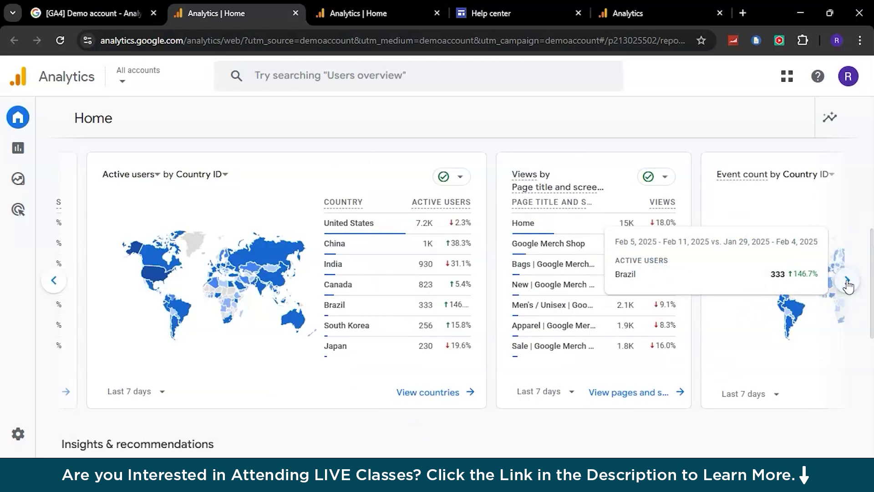